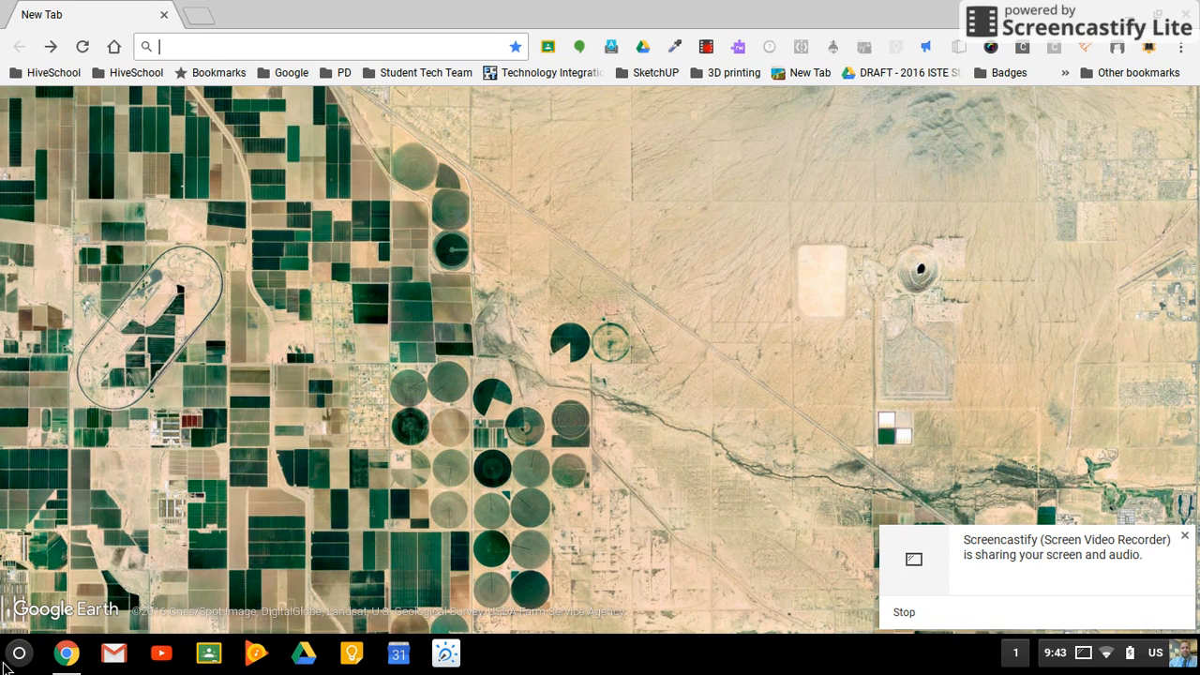
# - Go to classroom.google.com in the browser and dismiss the screen-sharing notification
pyautogui.click(19, 654)
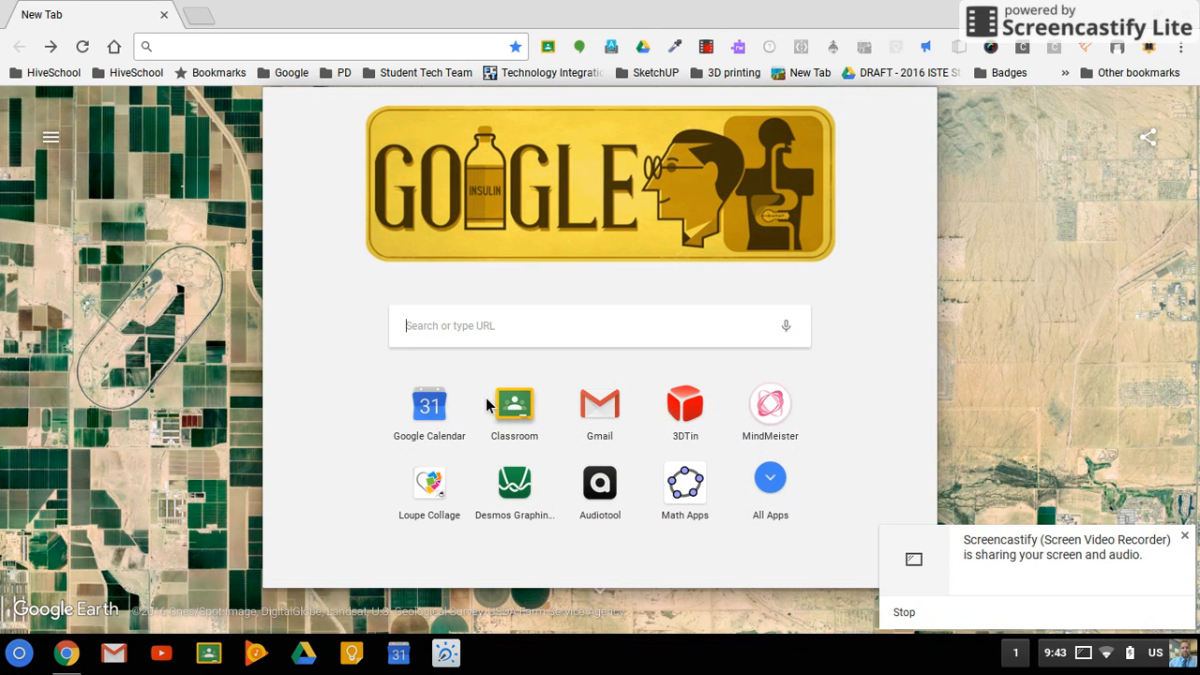
pyautogui.click(282, 52)
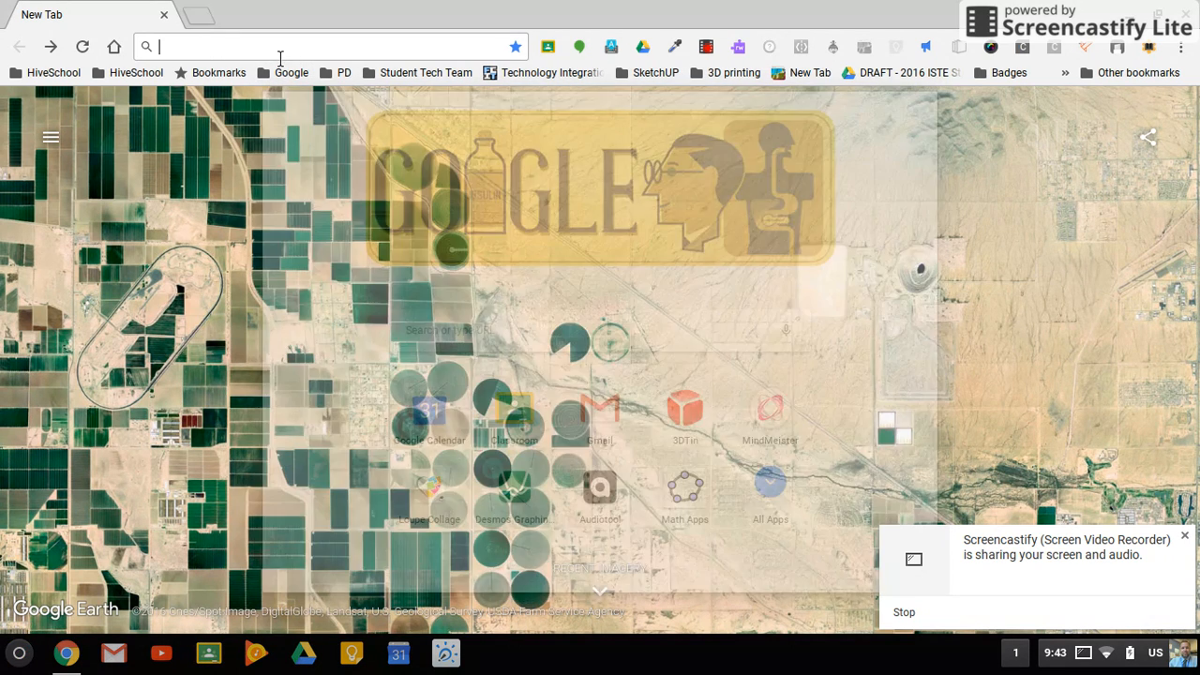
pyautogui.write('classroom.google')
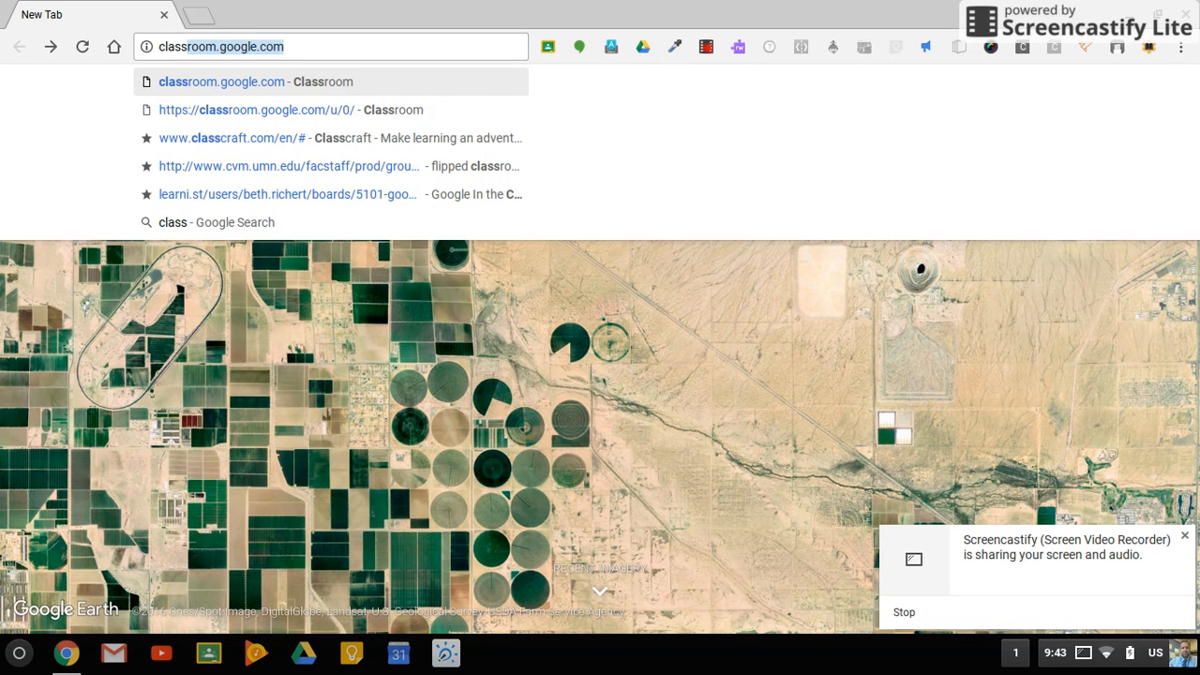
pyautogui.write('.')
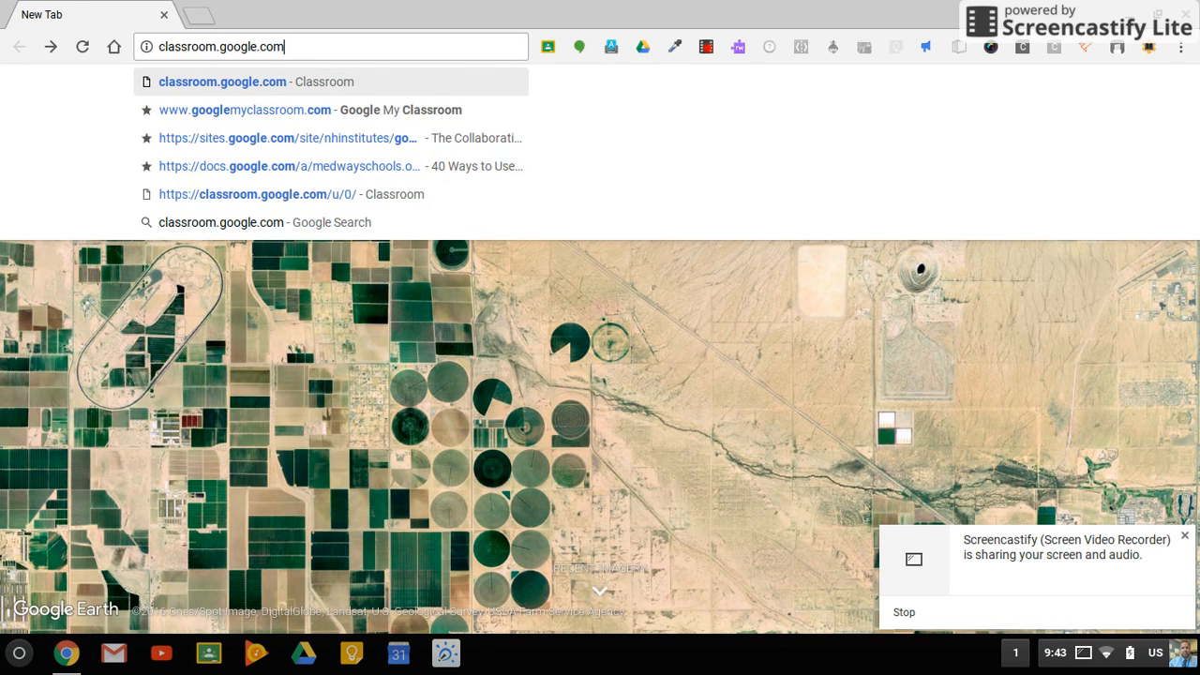
pyautogui.press('Return')
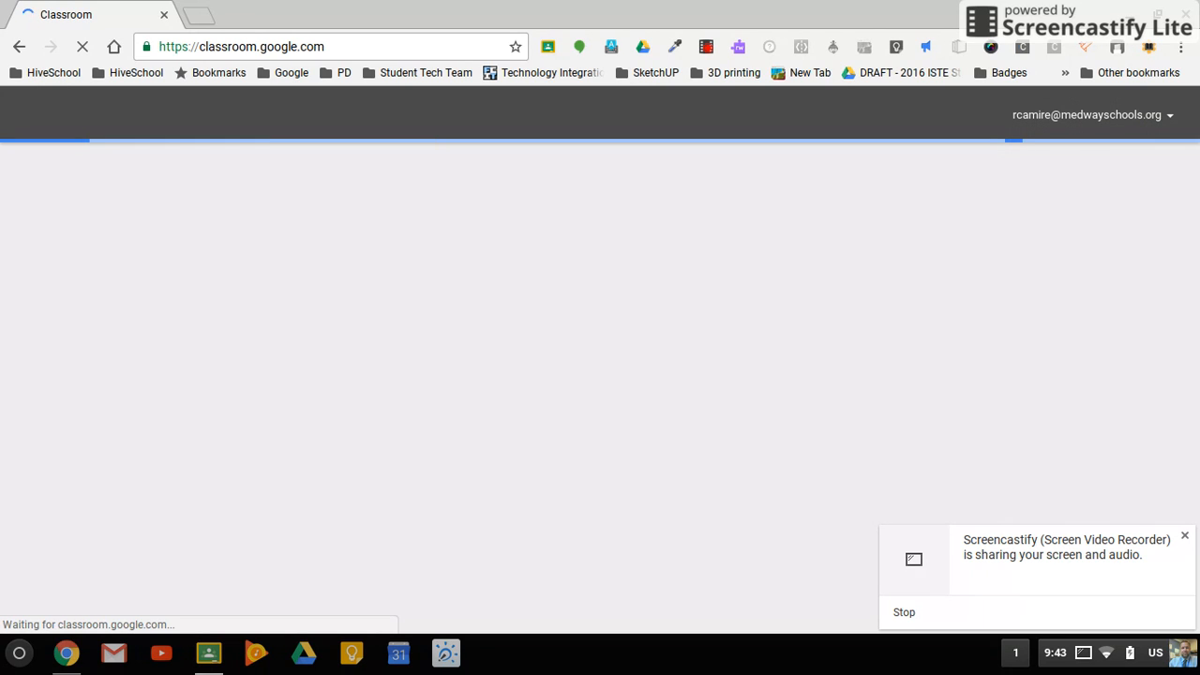
pyautogui.click(1186, 535)
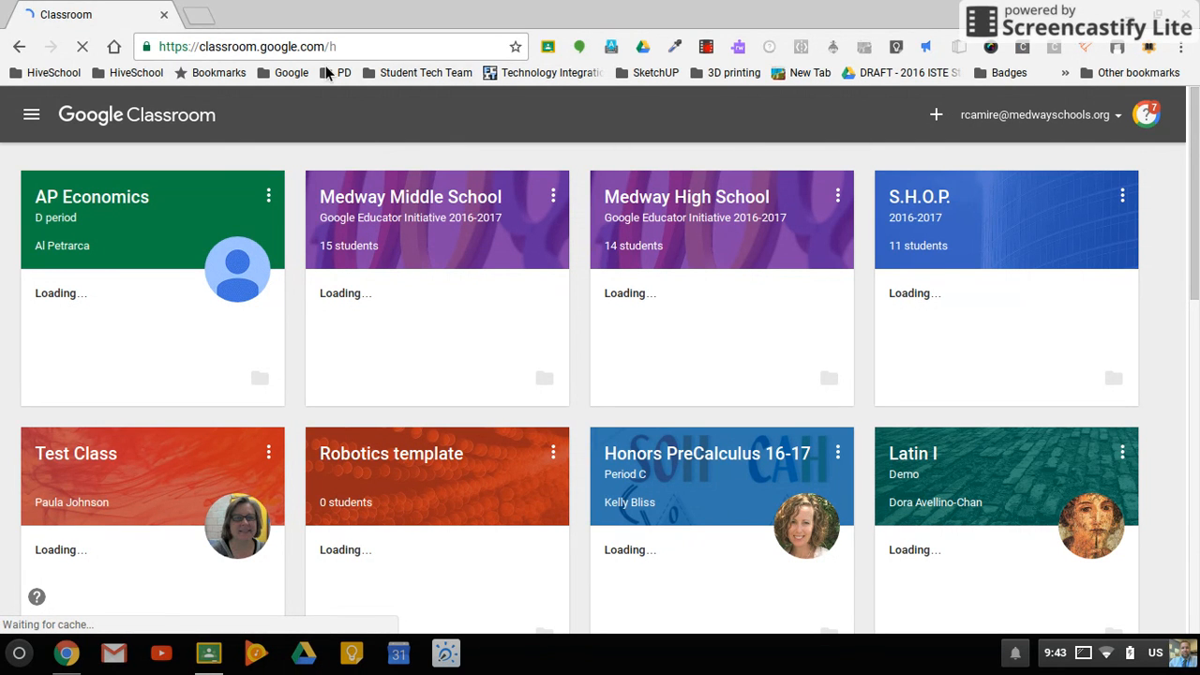
# - Start creating a new class and name it "Classroom Introduction"
pyautogui.click(942, 113)
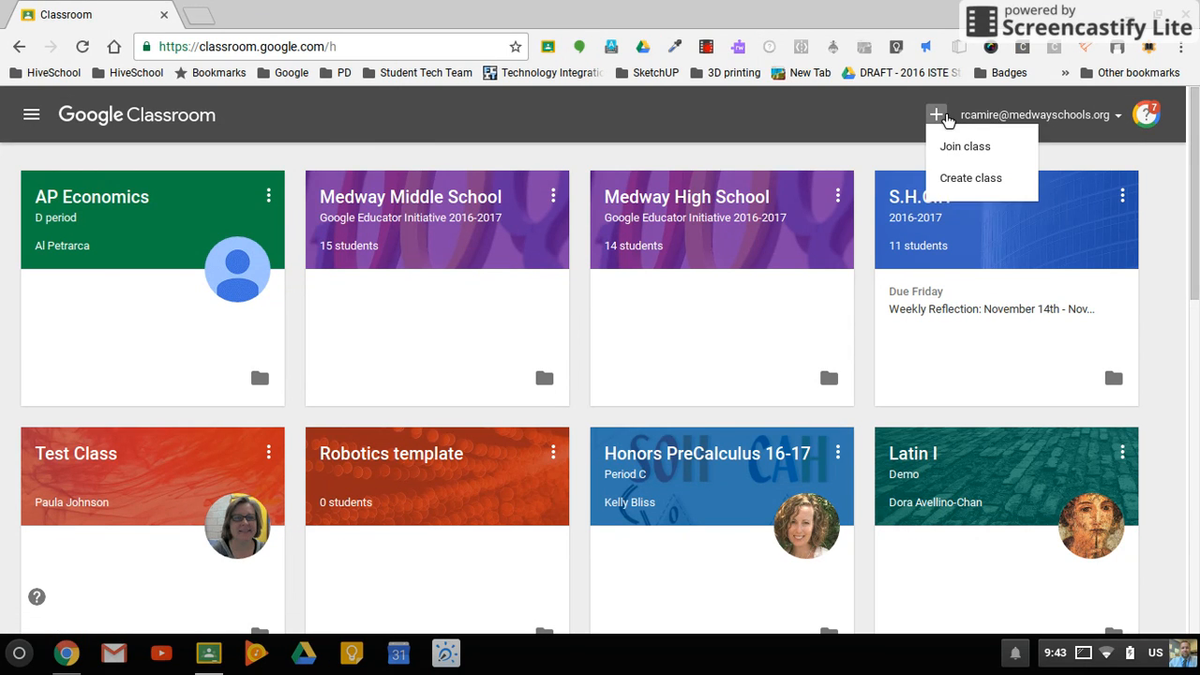
pyautogui.click(975, 182)
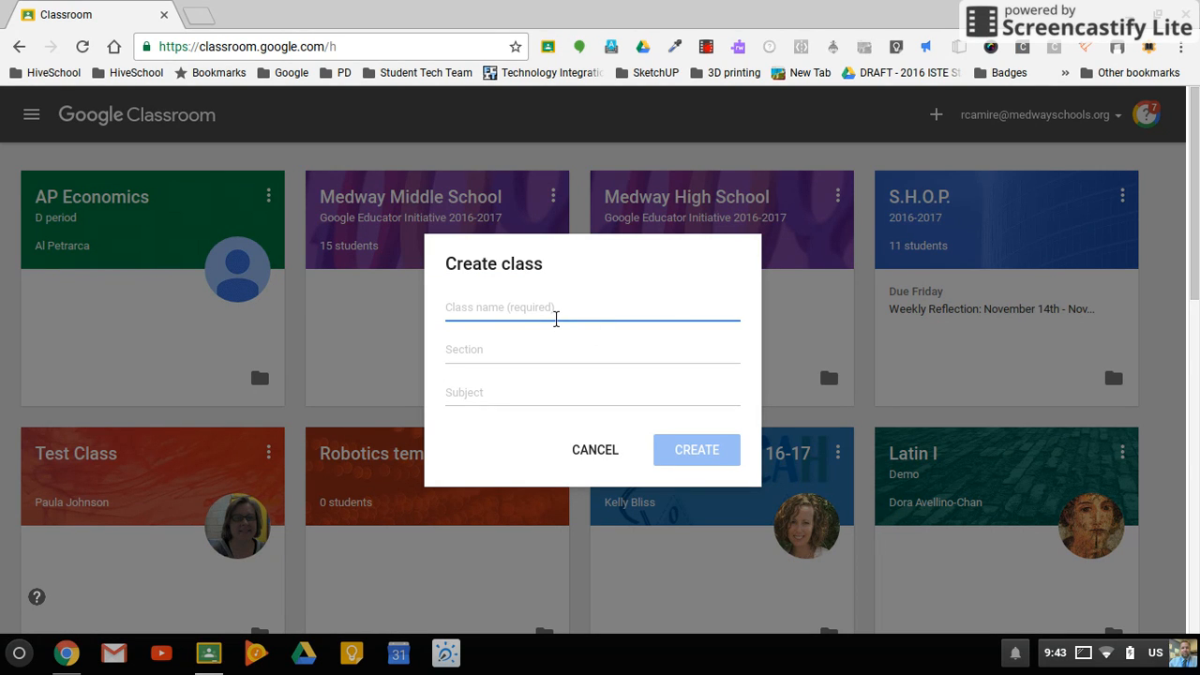
pyautogui.write('Cla')
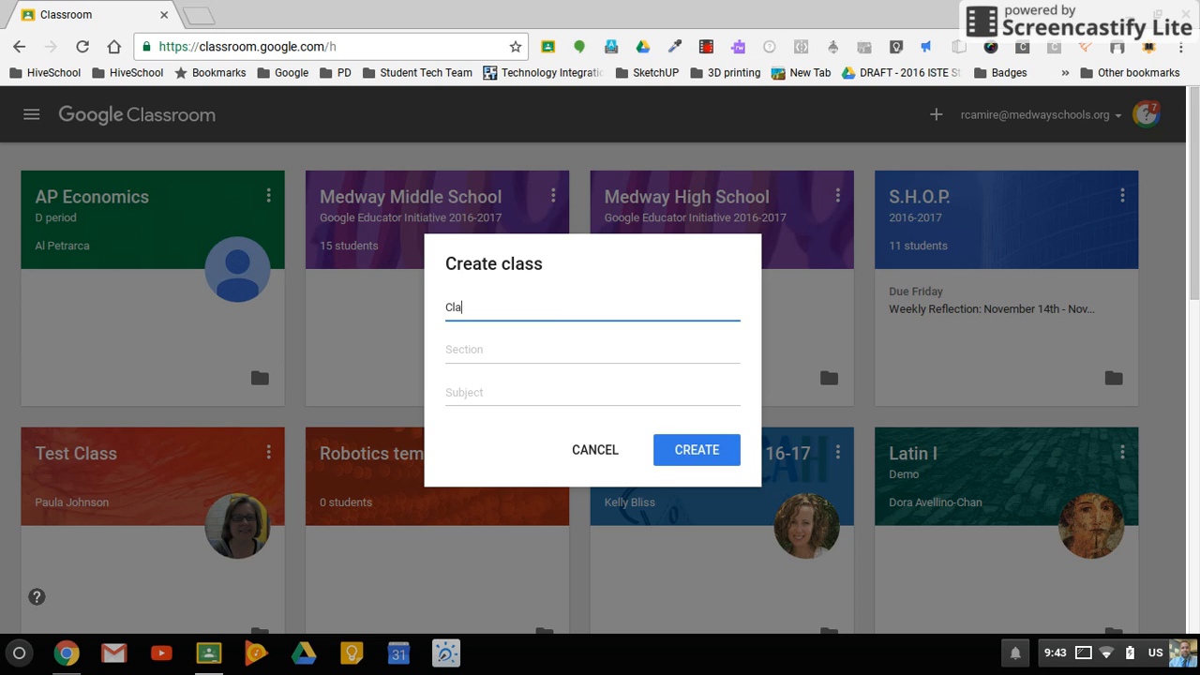
pyautogui.write('ssroom Introduction')
pyautogui.press('Tab')
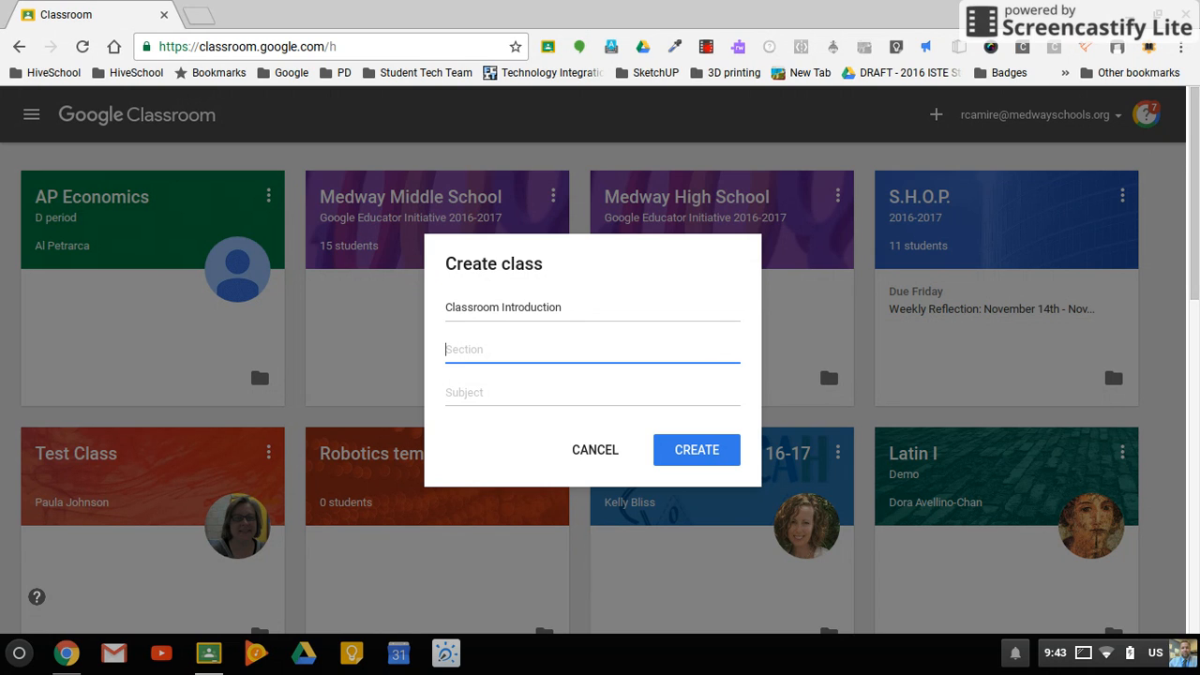
# - Set the section to "Block B" and the subject to "Technology Integration", and create the class
pyautogui.write('Block B')
pyautogui.press('Tab')
pyautogui.write('Technology INte')
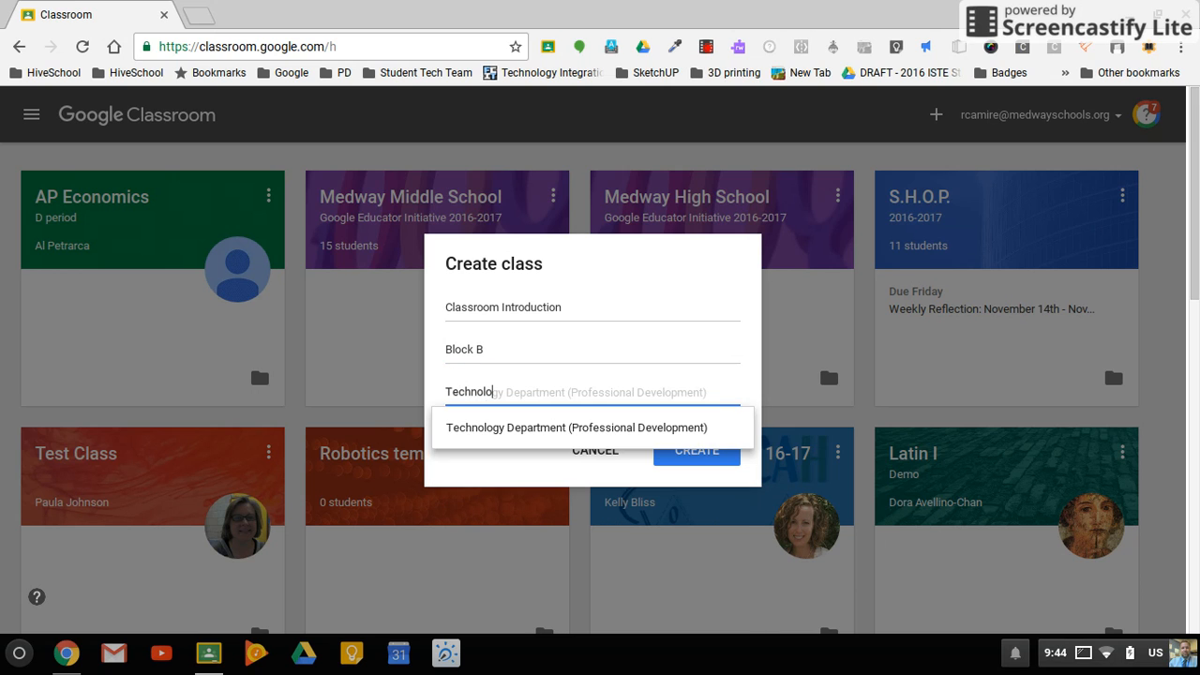
pyautogui.press('BackSpace')
pyautogui.press('BackSpace')
pyautogui.press('BackSpace')
pyautogui.write('ntegration')
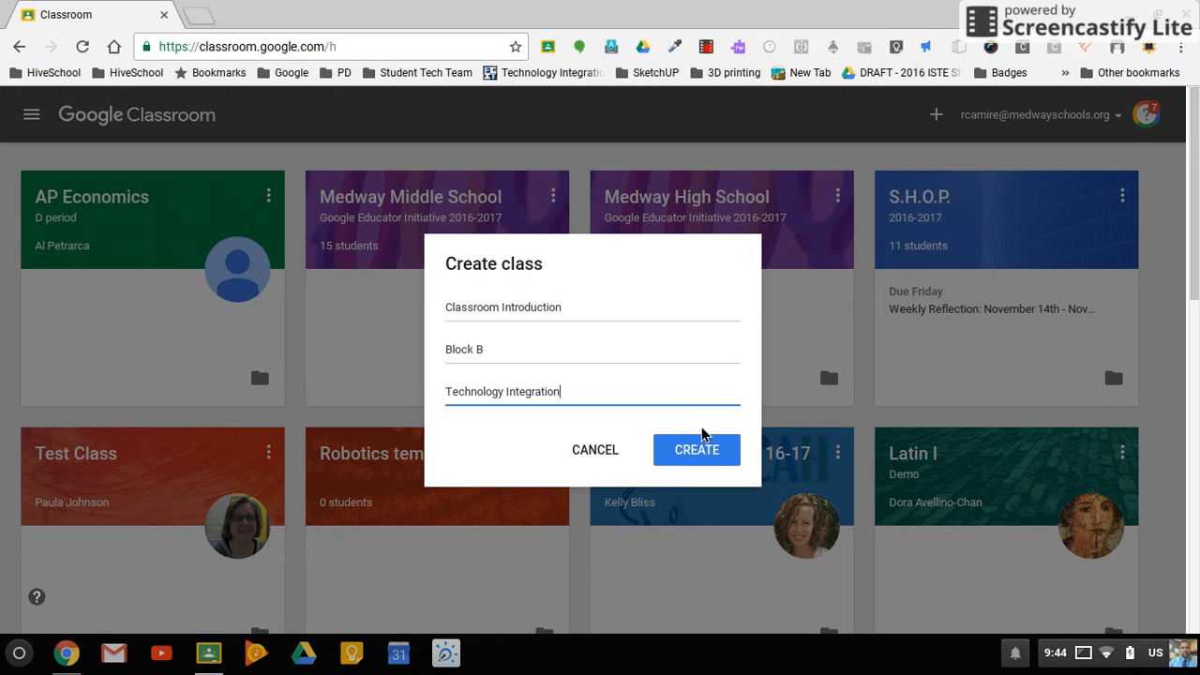
pyautogui.click(710, 461)
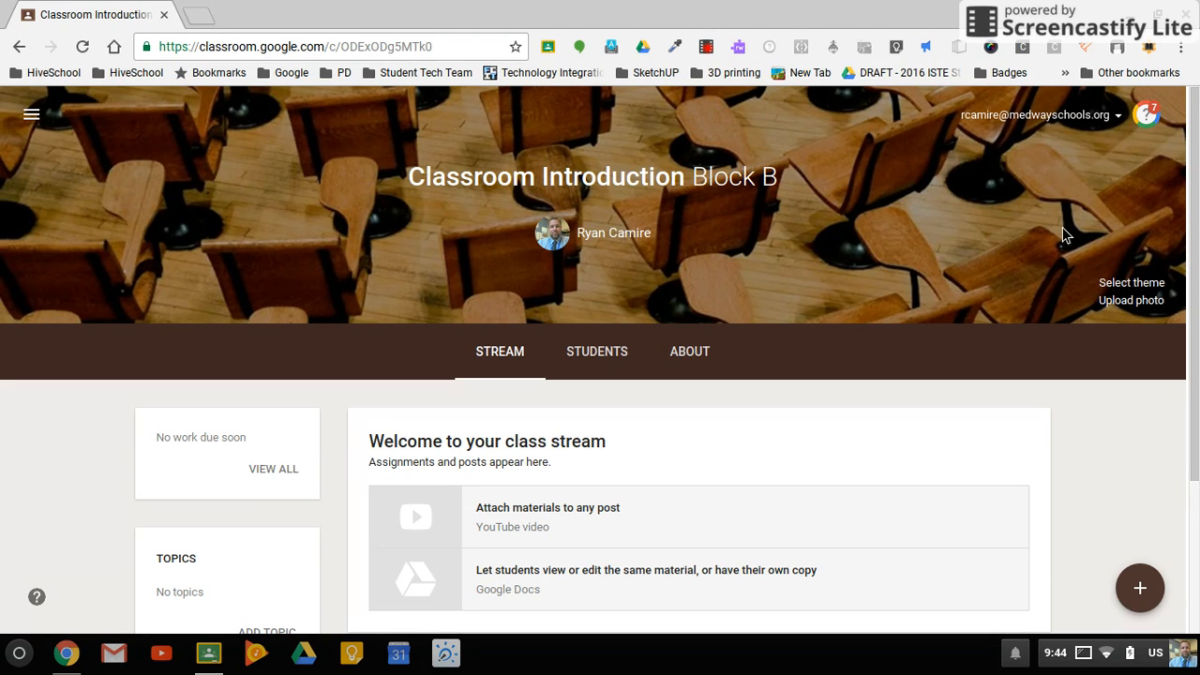
# - Change the class theme to the gallery photo of a curved glass office building, near the end of the image list
pyautogui.click(1138, 282)
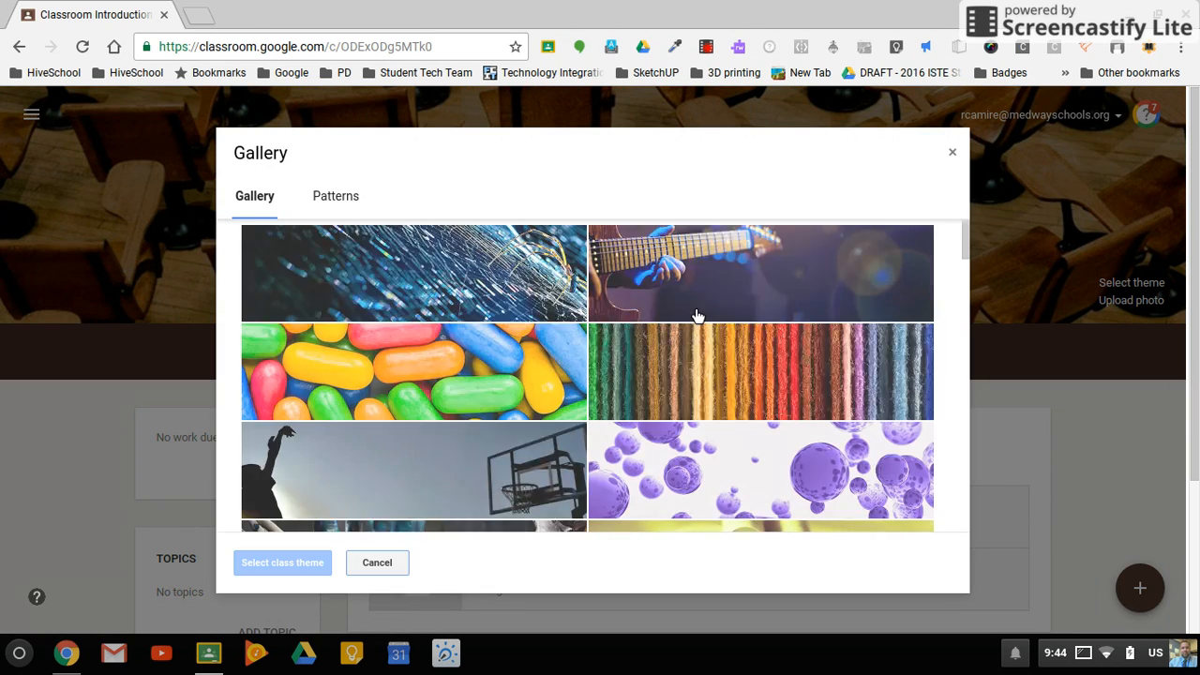
pyautogui.scroll(-1, 698, 316)
pyautogui.click(698, 305)
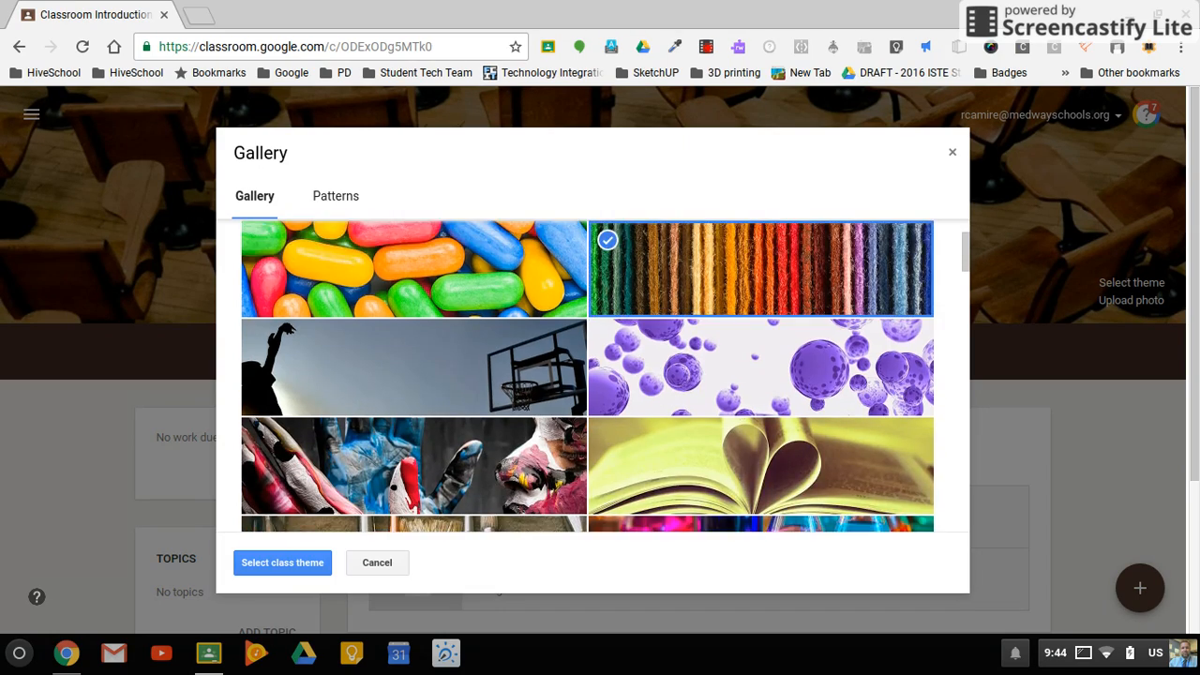
pyautogui.scroll(-4, 698, 305)
pyautogui.scroll(-12, 587, 375)
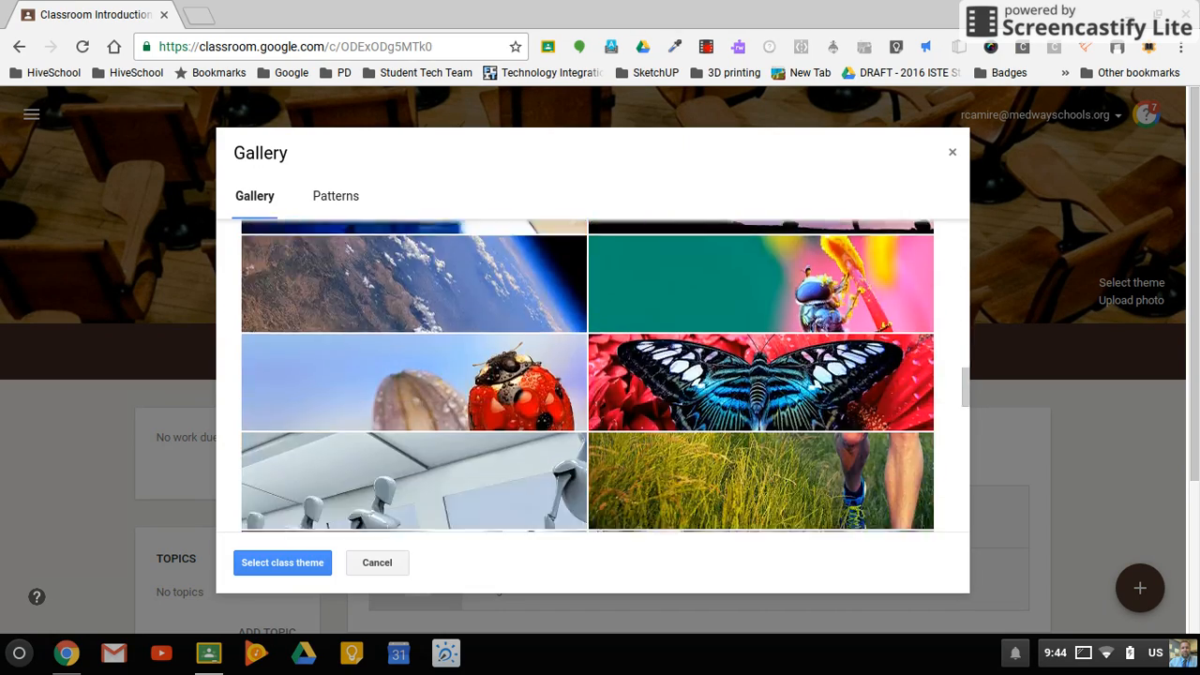
pyautogui.scroll(-7, 587, 375)
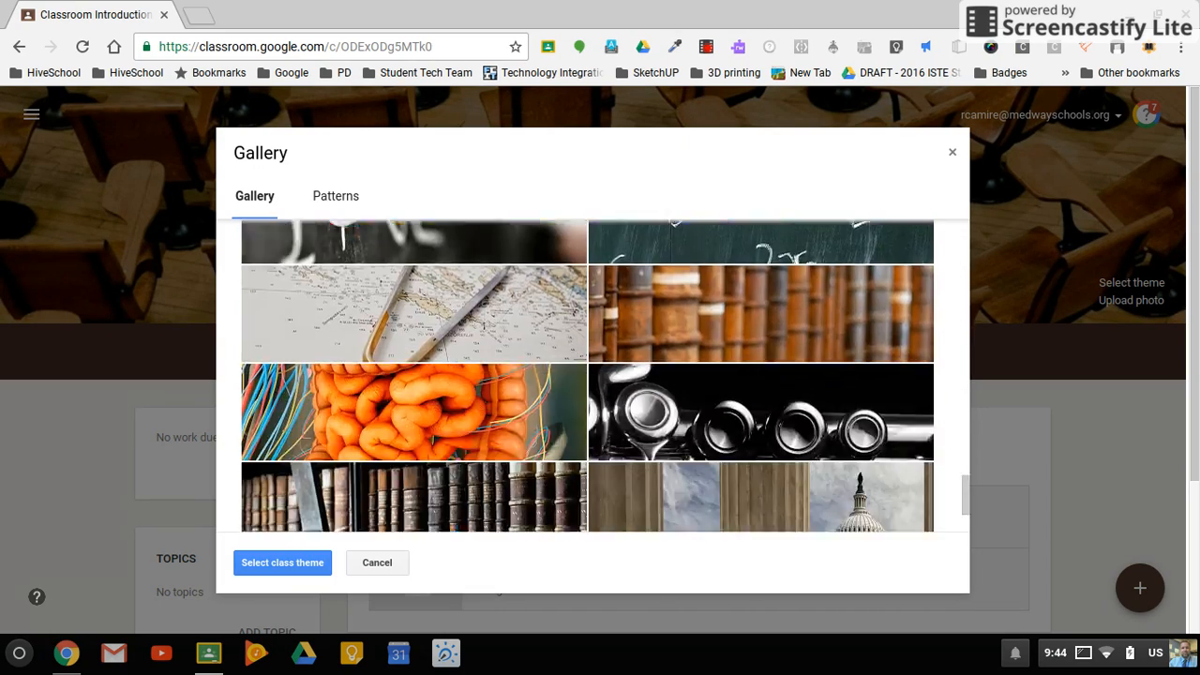
pyautogui.scroll(-4, 587, 375)
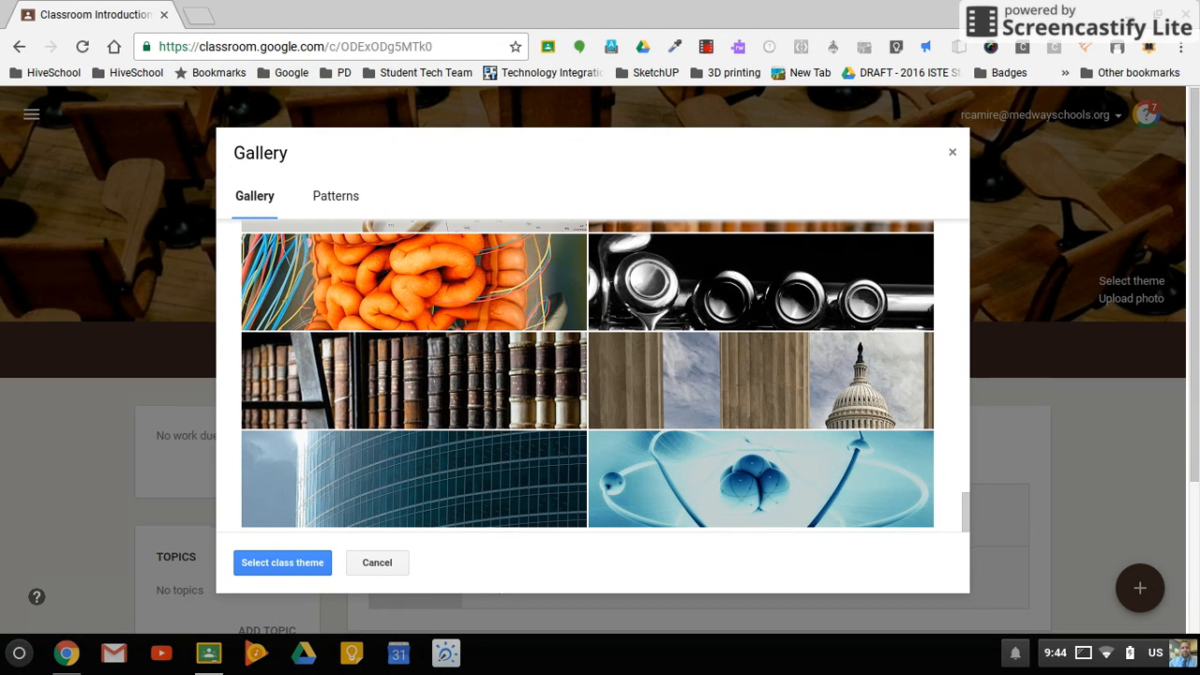
pyautogui.click(383, 486)
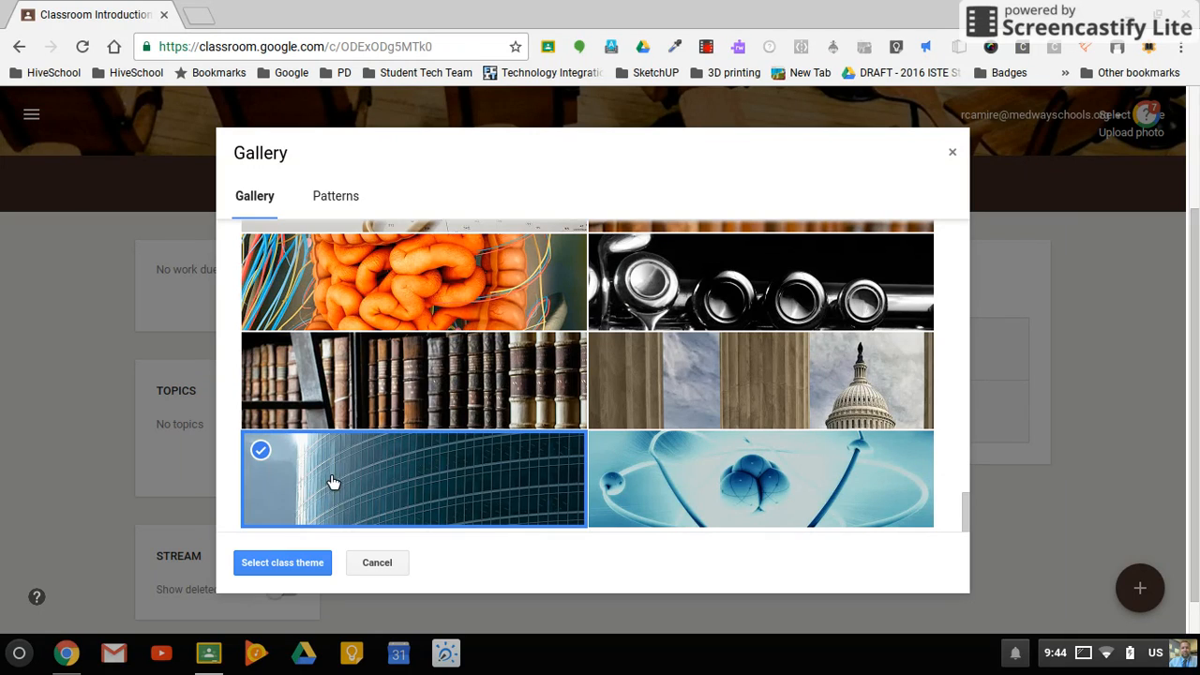
pyautogui.click(284, 565)
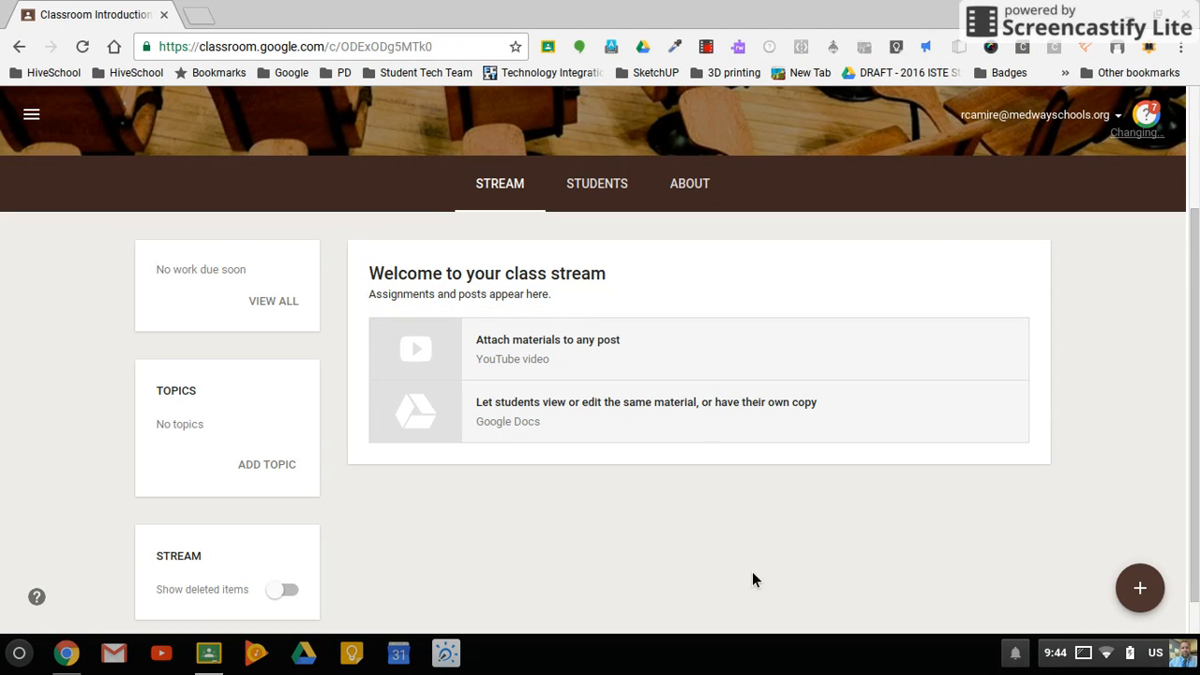
pyautogui.scroll(3, 706, 414)
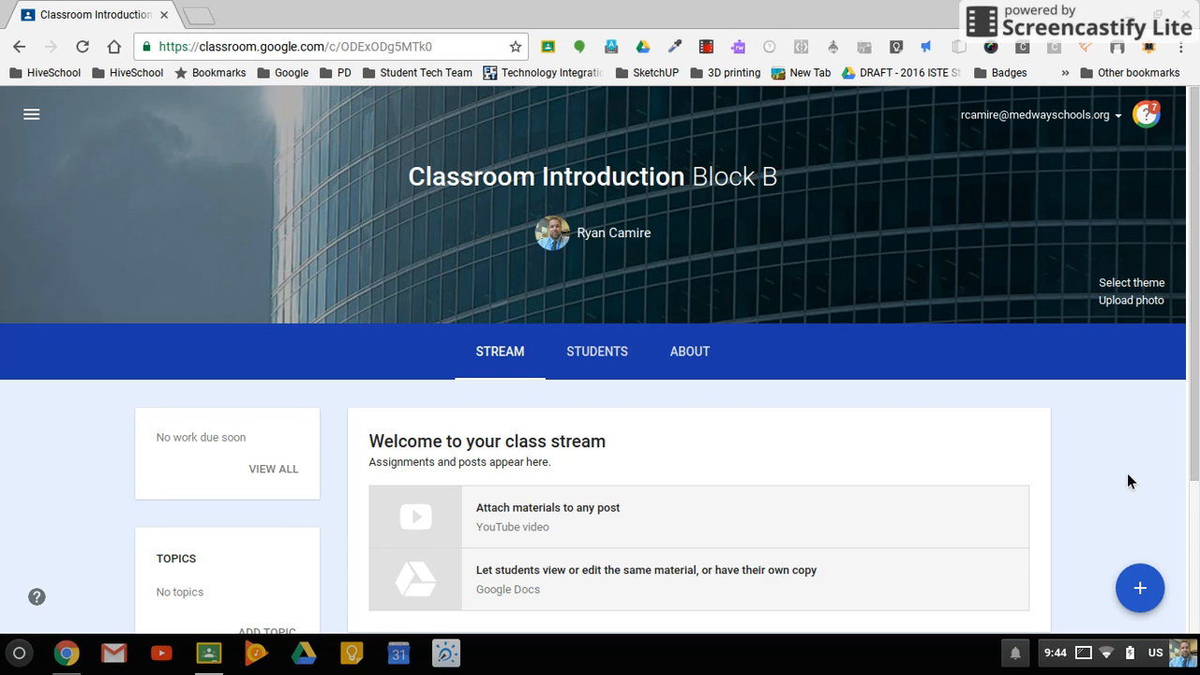
# - View the class's Students page to examine the class code and the student invitation options
pyautogui.scroll(-2, 1127, 475)
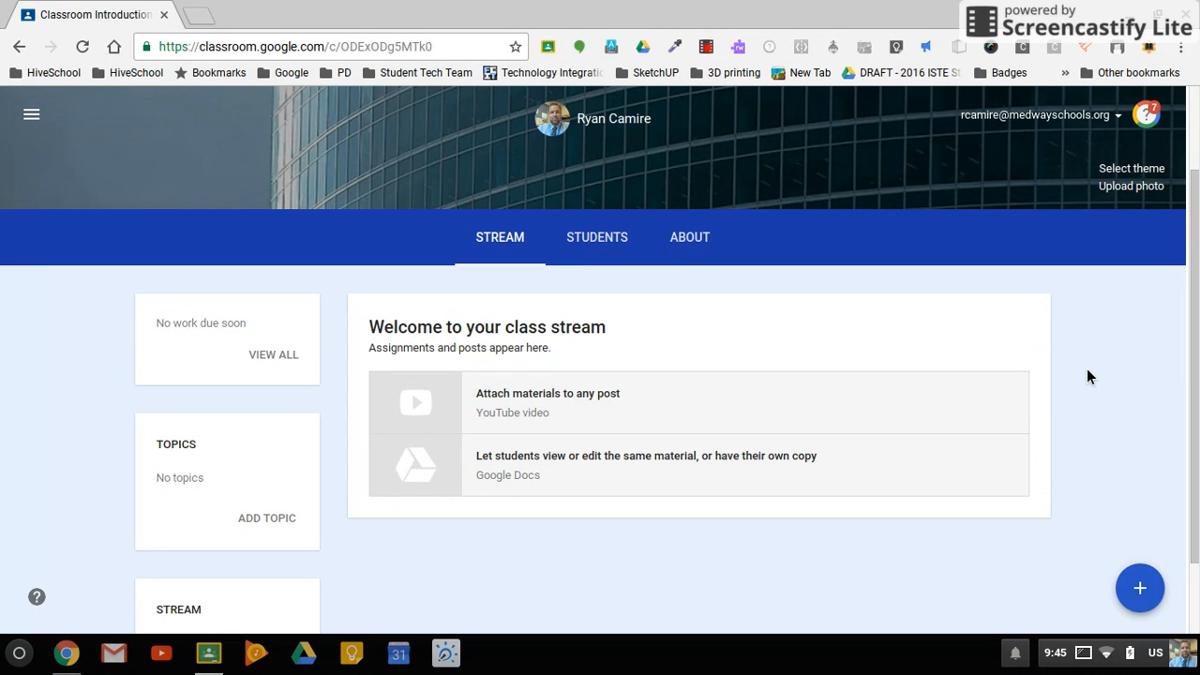
pyautogui.click(611, 247)
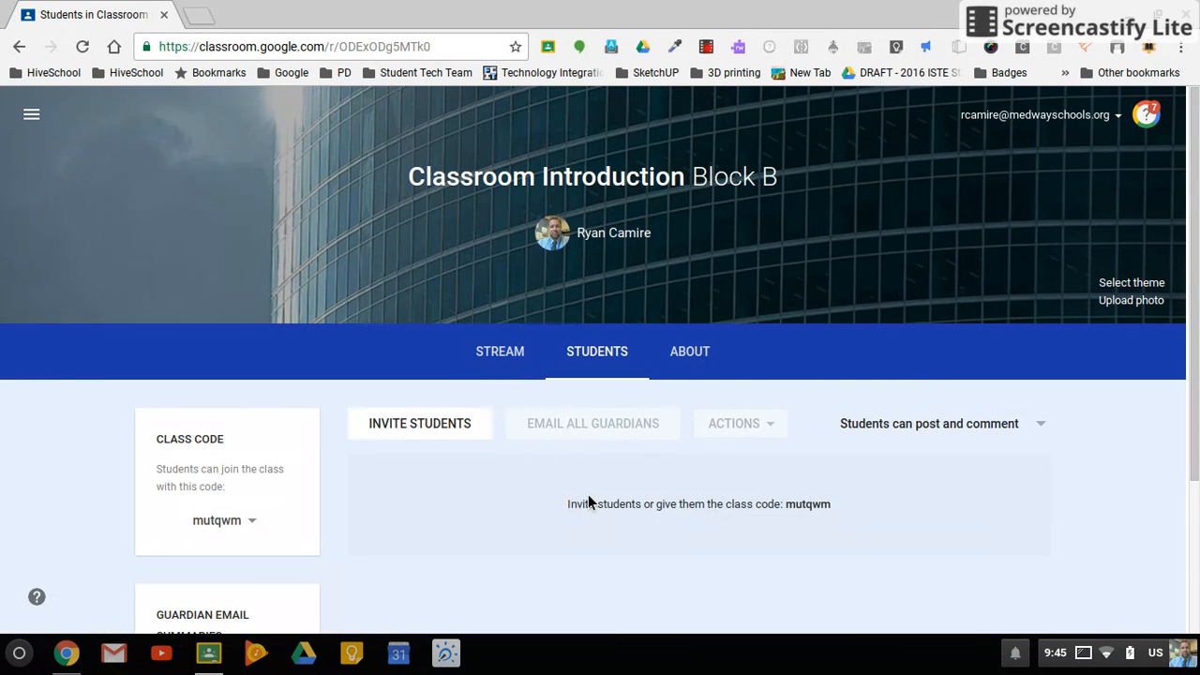
pyautogui.scroll(-2, 588, 494)
pyautogui.scroll(2, 588, 503)
# - On the class's About page, enter the class description "This is where you can provide more information."
pyautogui.click(691, 354)
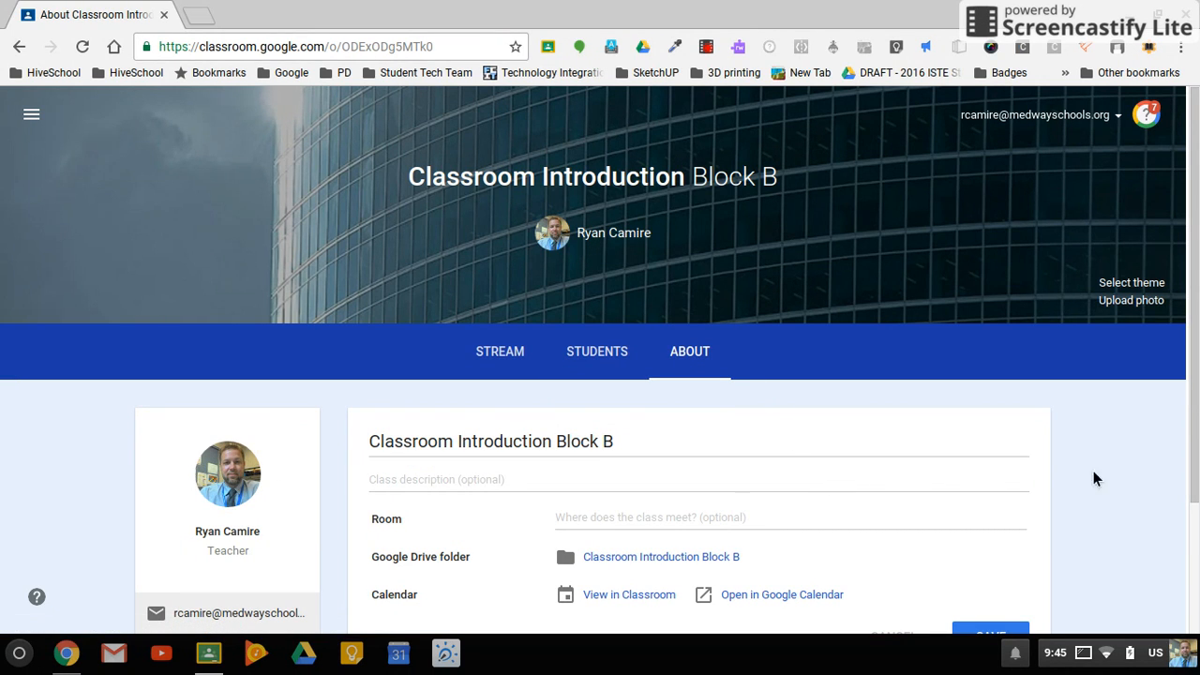
pyautogui.scroll(-2, 1143, 495)
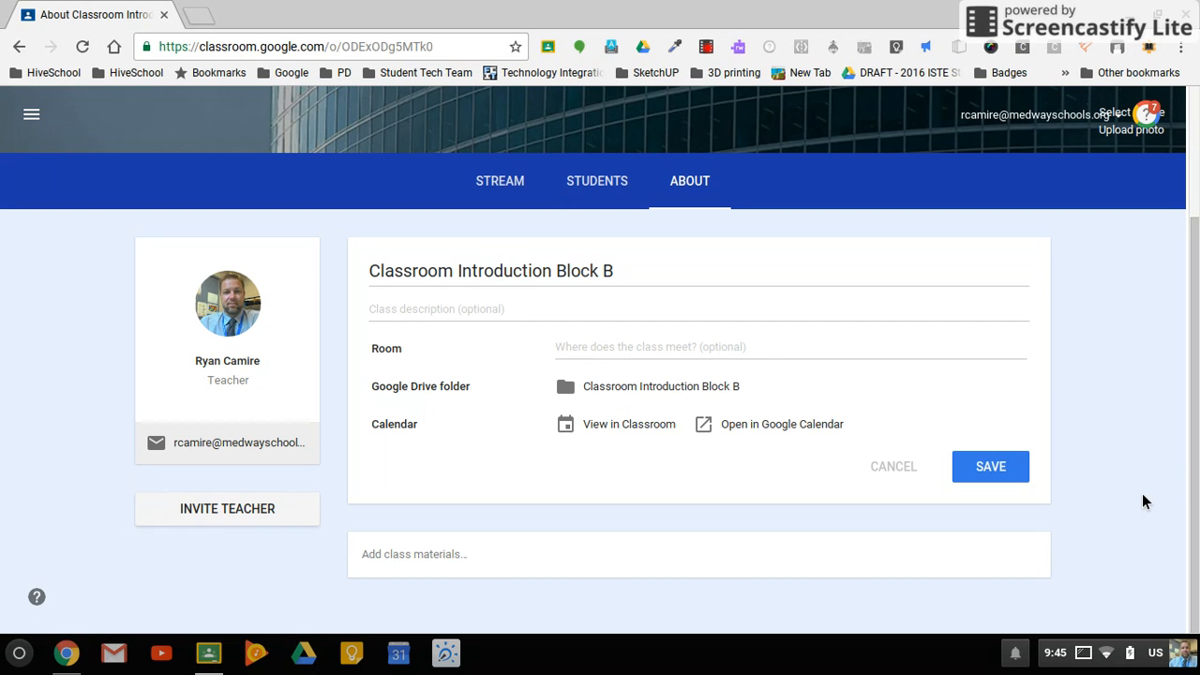
pyautogui.click(447, 316)
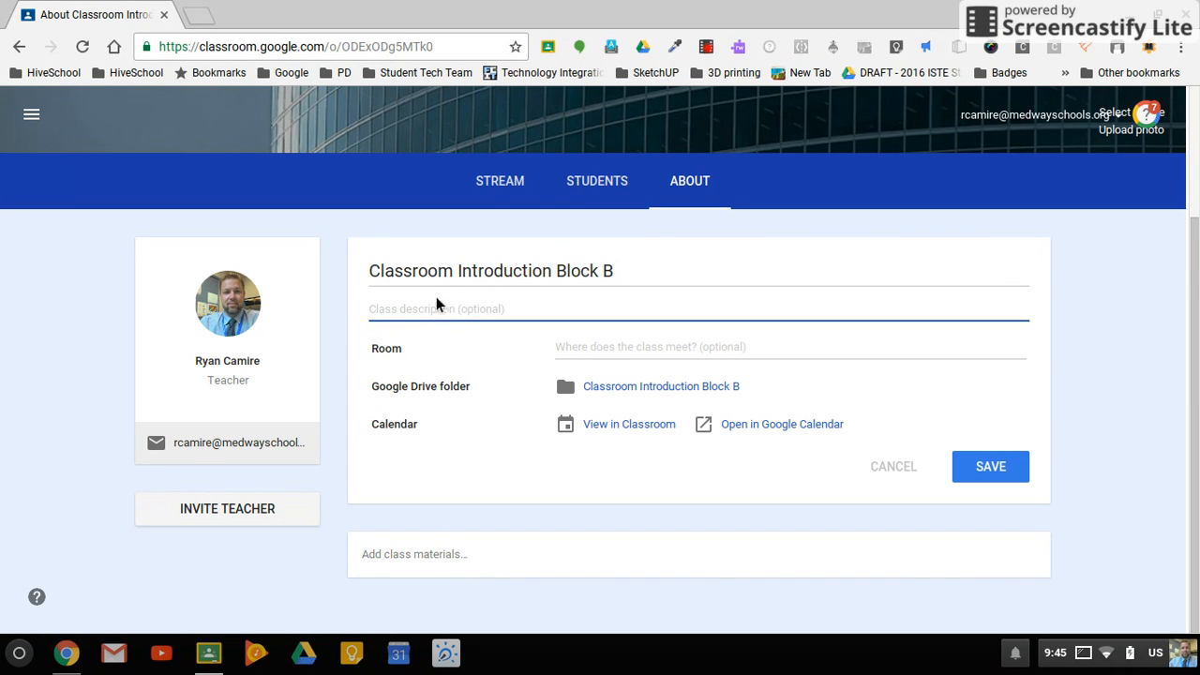
pyautogui.write('This is where you can provide more information.')
# - Set the class room to "206-2" and save the class details
pyautogui.click(651, 360)
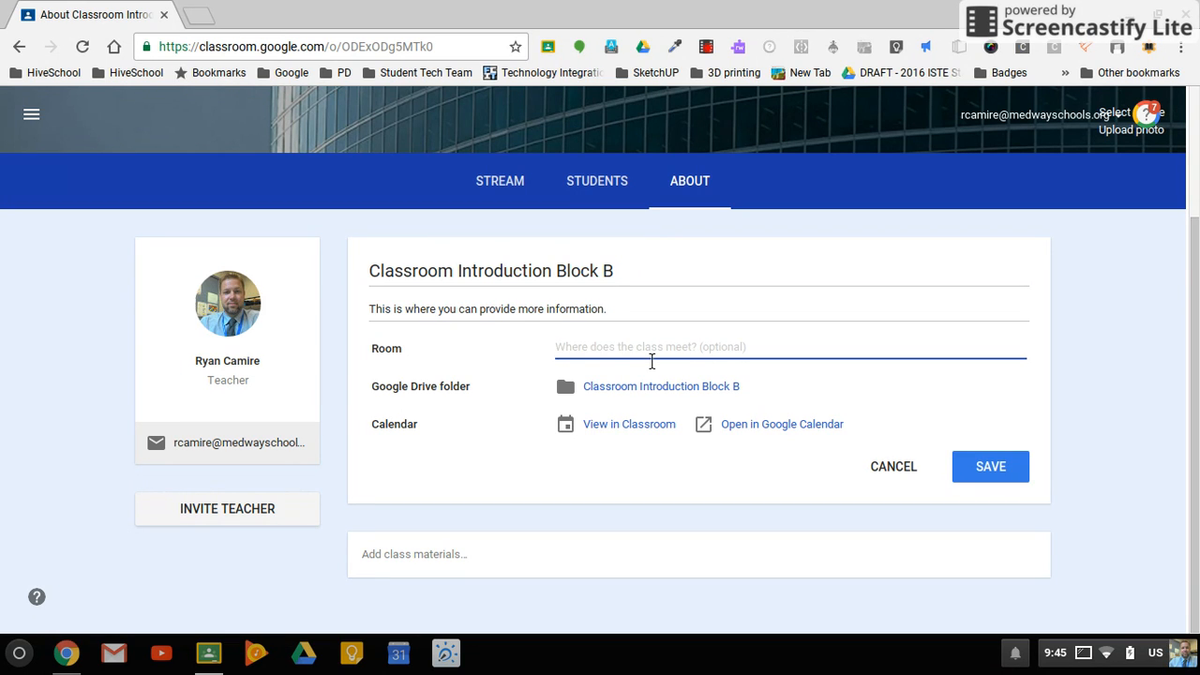
pyautogui.write('206-2')
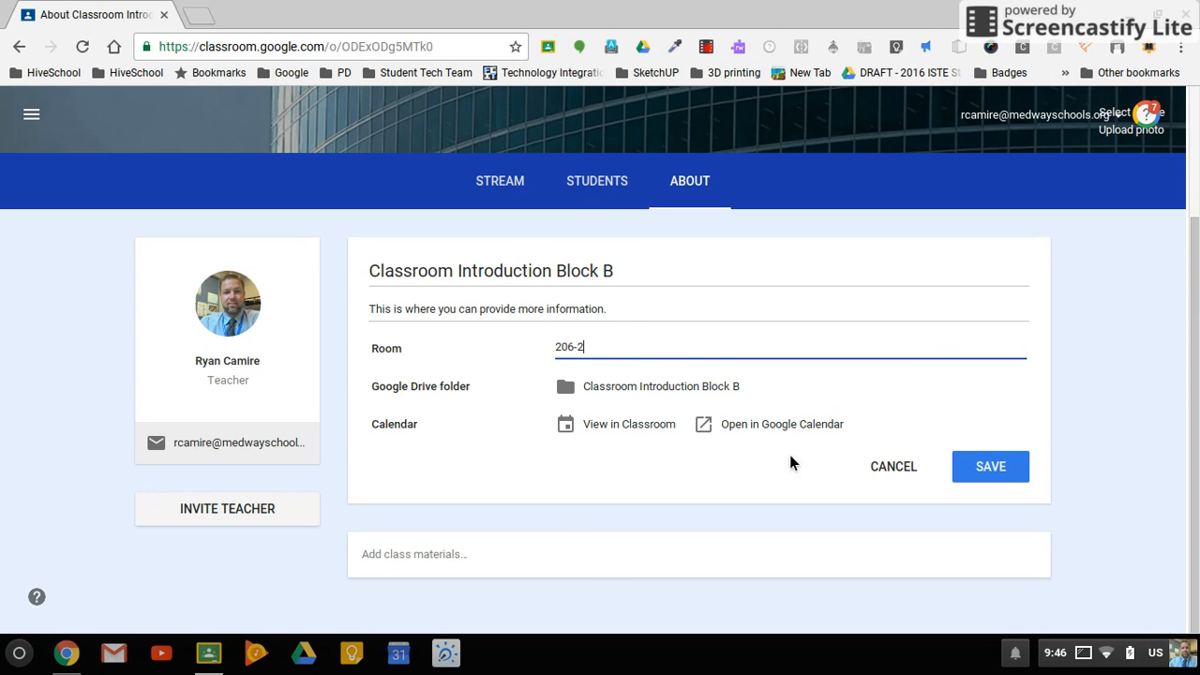
pyautogui.click(1020, 471)
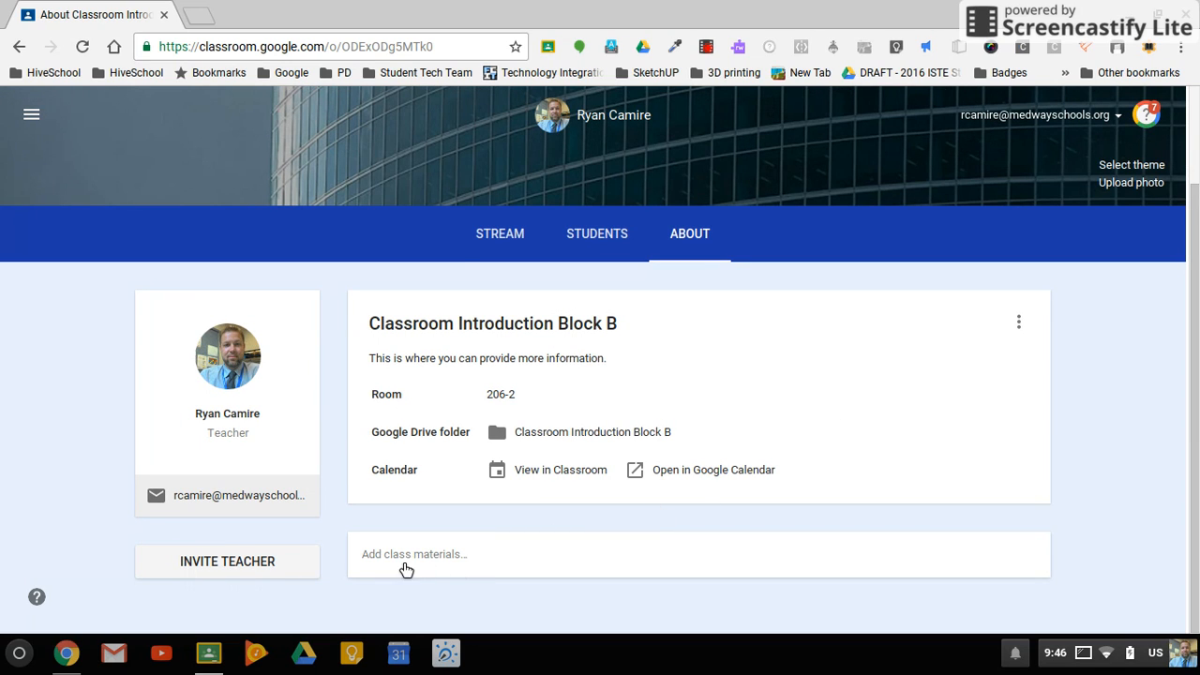
# - Start a new class materials entry on the About page with the title "Syllabus"
pyautogui.click(469, 571)
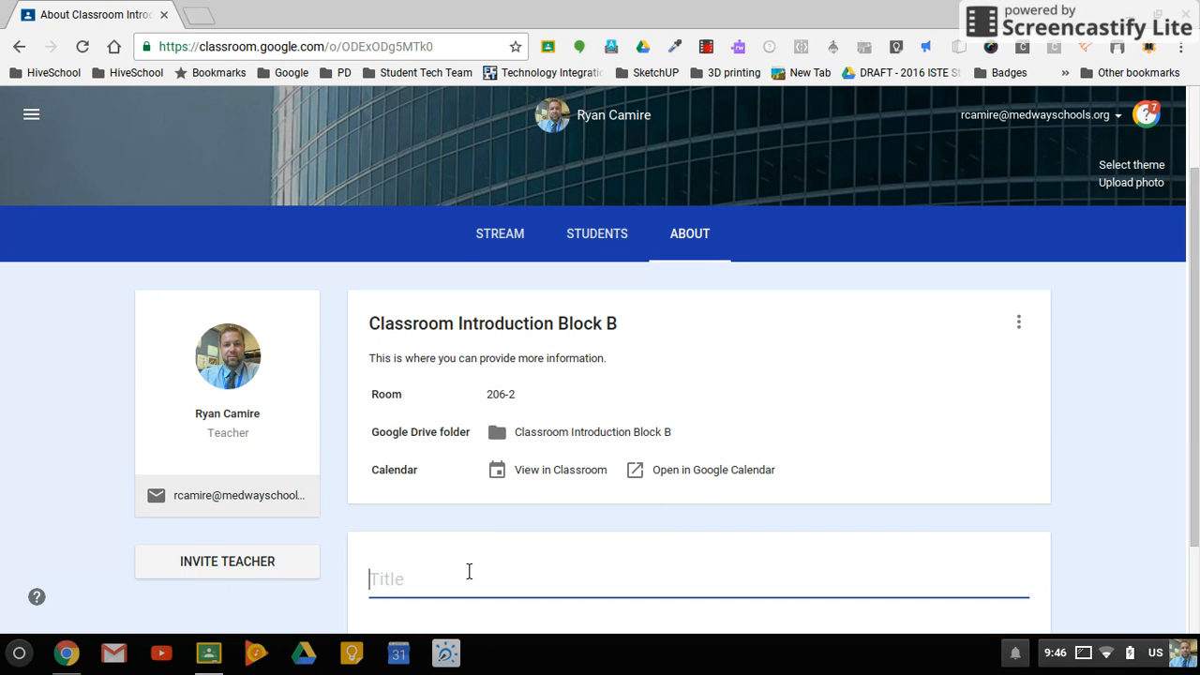
pyautogui.scroll(-2, 783, 461)
pyautogui.write('Syllabus')
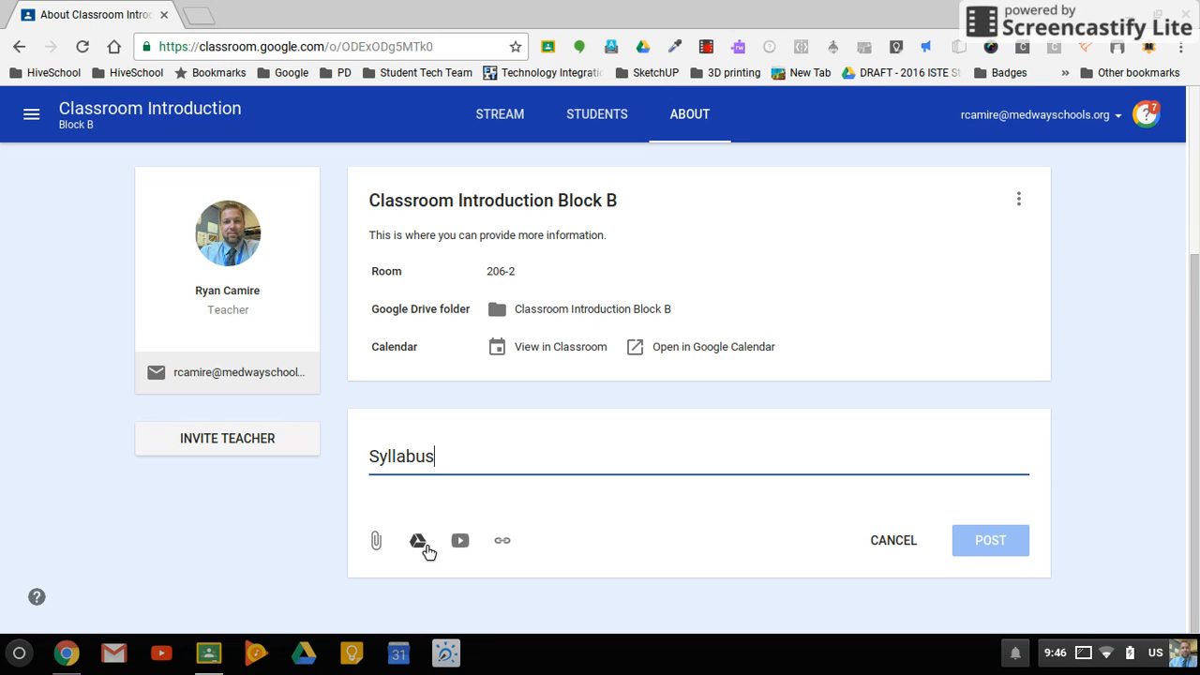
# - Attach the Chromebook Master List spreadsheet from the recent Google Drive files to the Syllabus materials
pyautogui.click(419, 544)
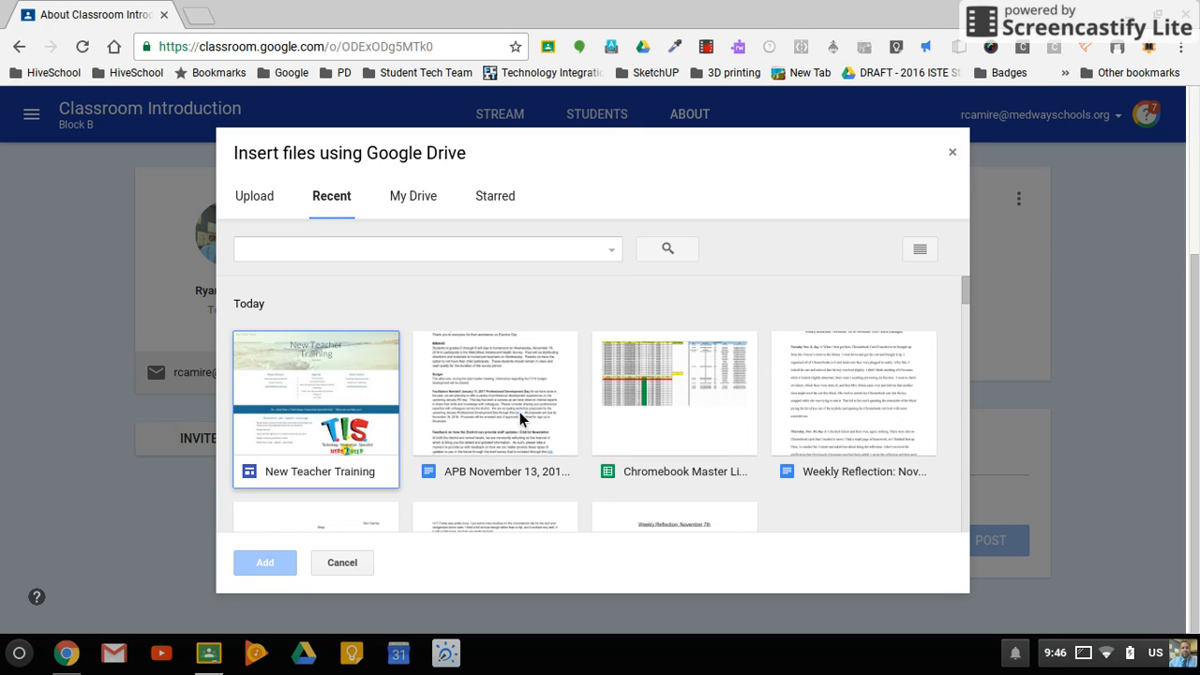
pyautogui.scroll(-1, 818, 380)
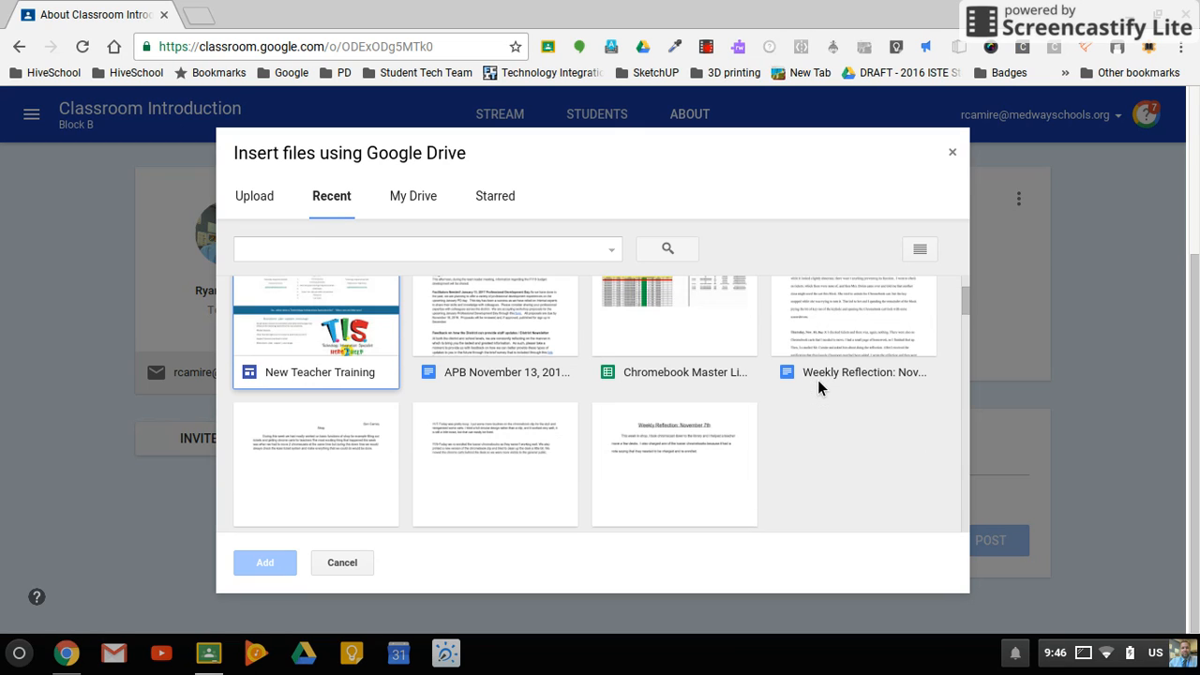
pyautogui.click(818, 380)
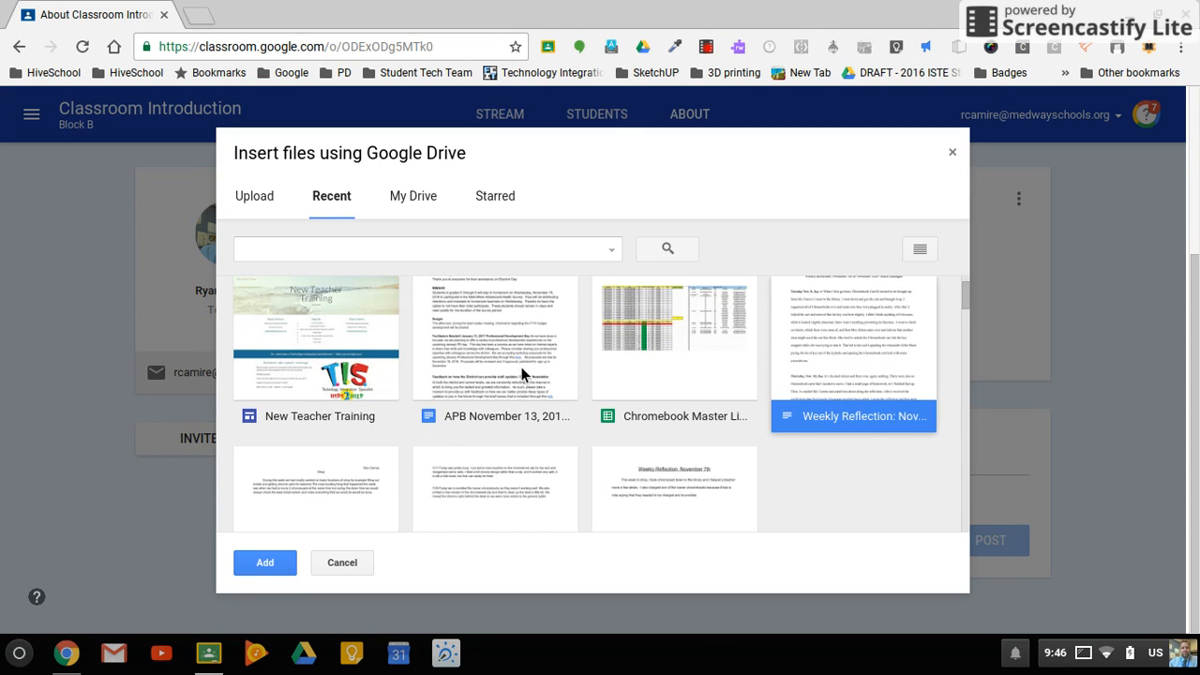
pyautogui.click(675, 309)
pyautogui.click(273, 569)
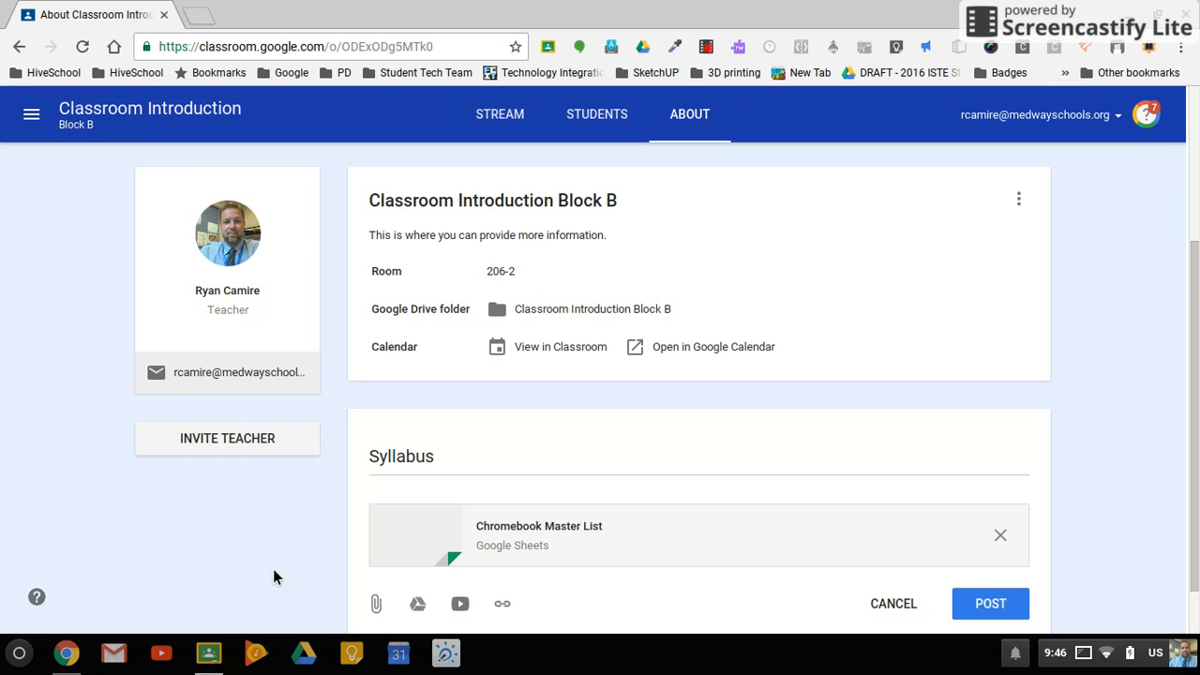
# - Post the Syllabus materials to the class's About page
pyautogui.scroll(-1, 706, 587)
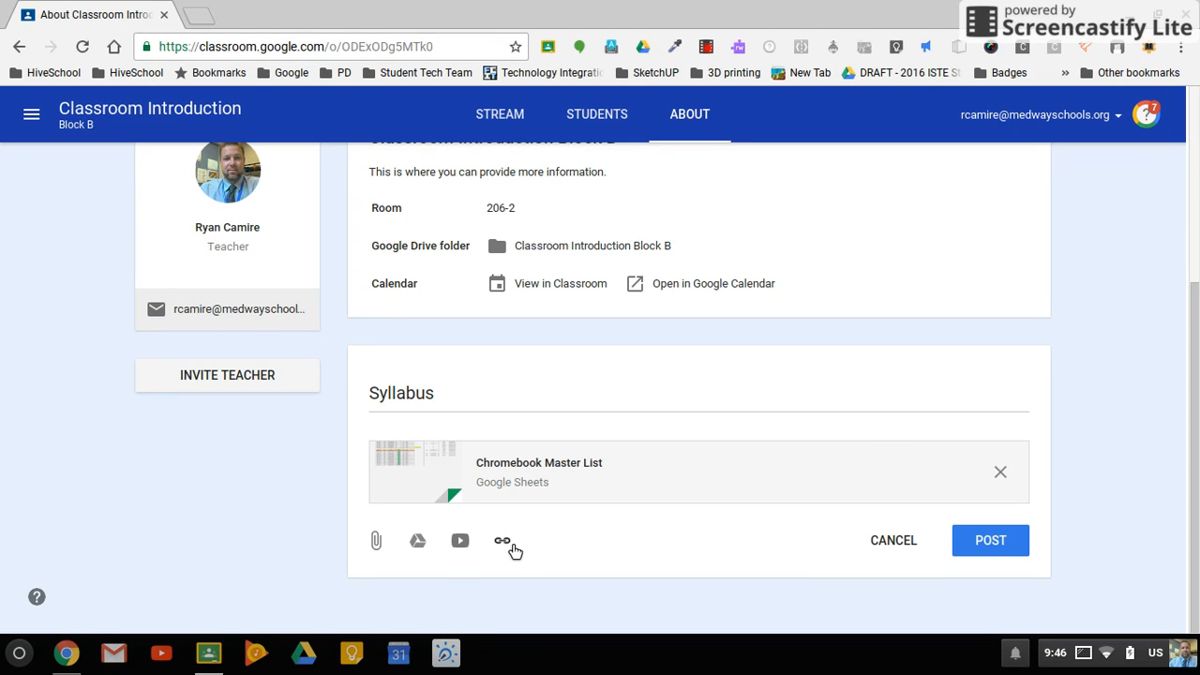
pyautogui.click(981, 546)
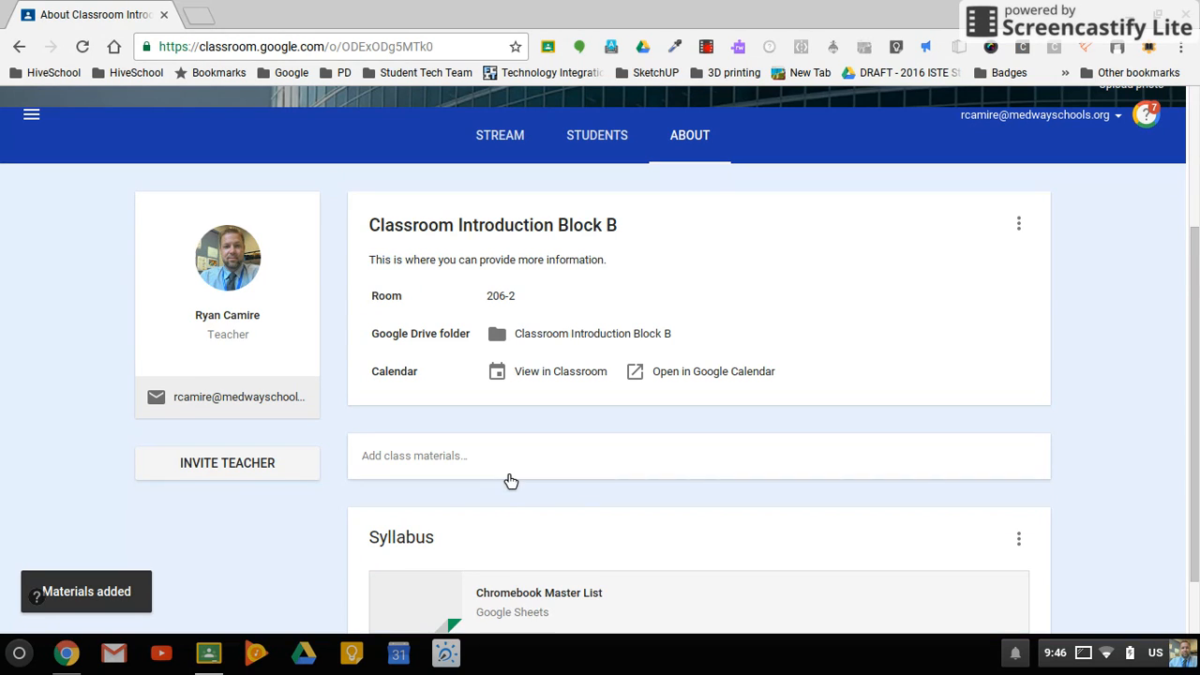
pyautogui.scroll(-2, 504, 506)
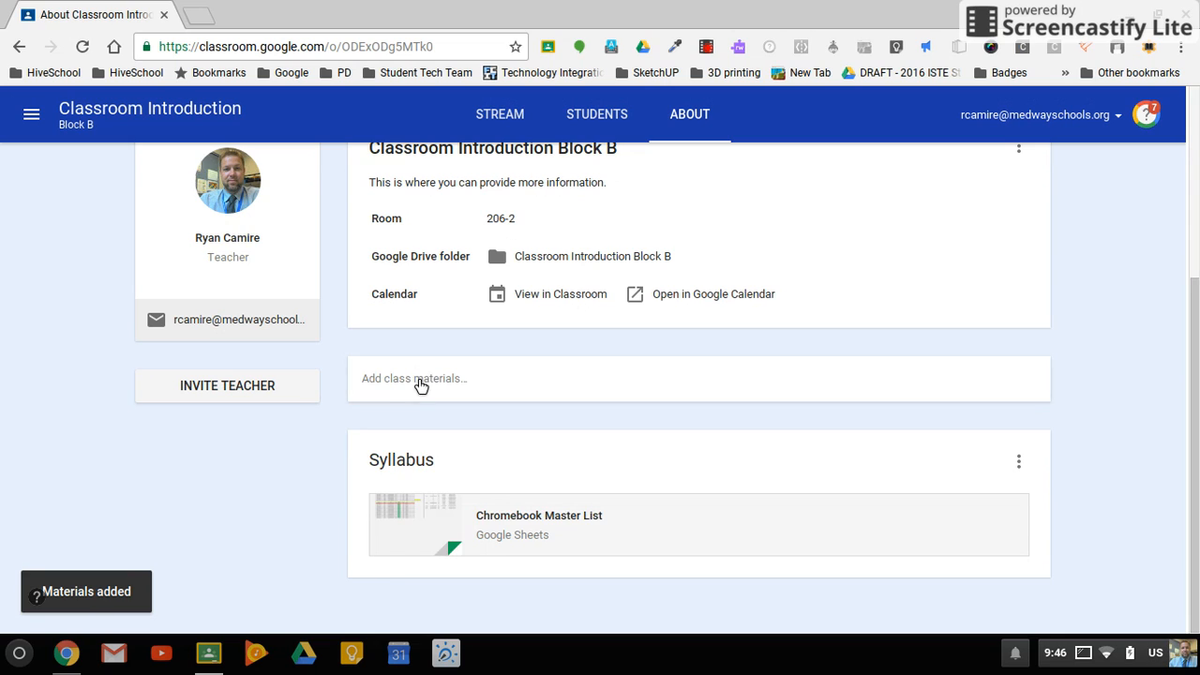
# - Start another class materials entry and search YouTube for "Google Classroom" to find a video for it
pyautogui.click(421, 385)
pyautogui.click(469, 489)
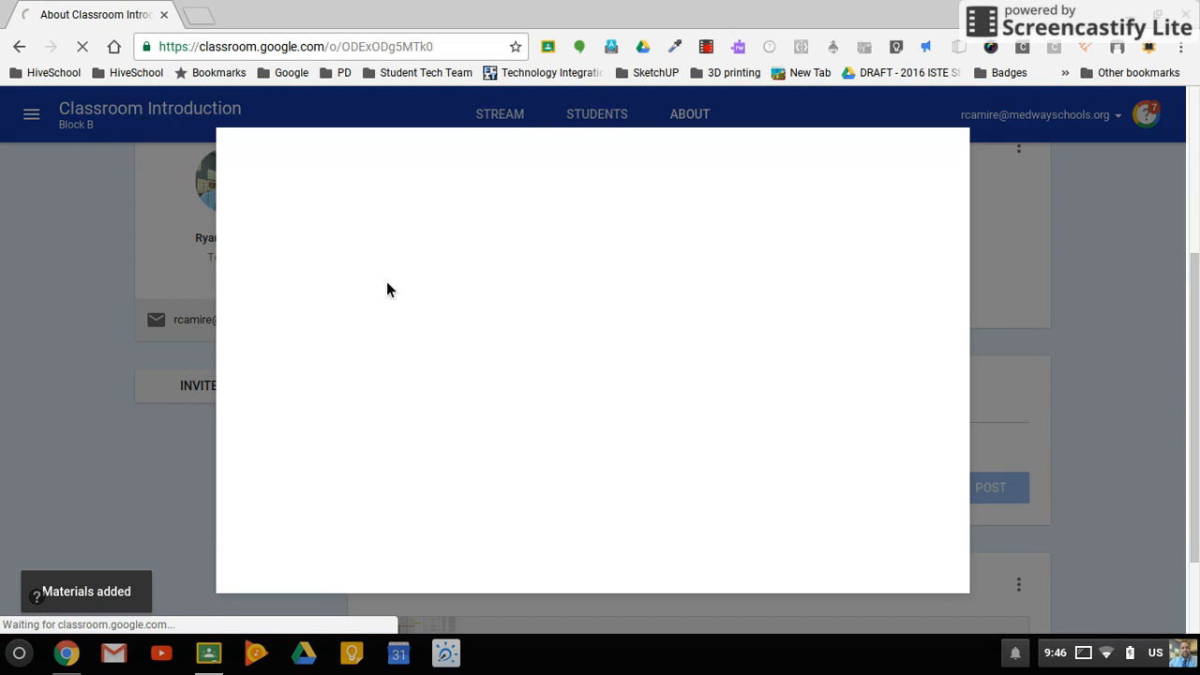
pyautogui.click(398, 262)
pyautogui.write('Go')
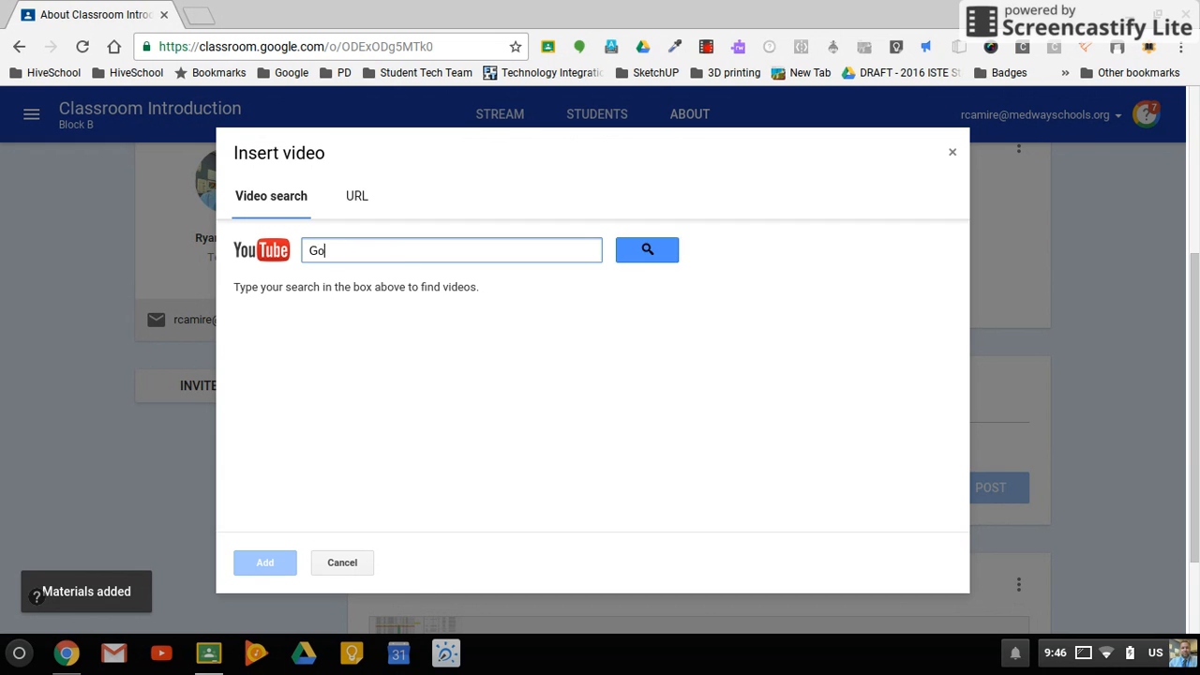
pyautogui.write('ogle Clas')
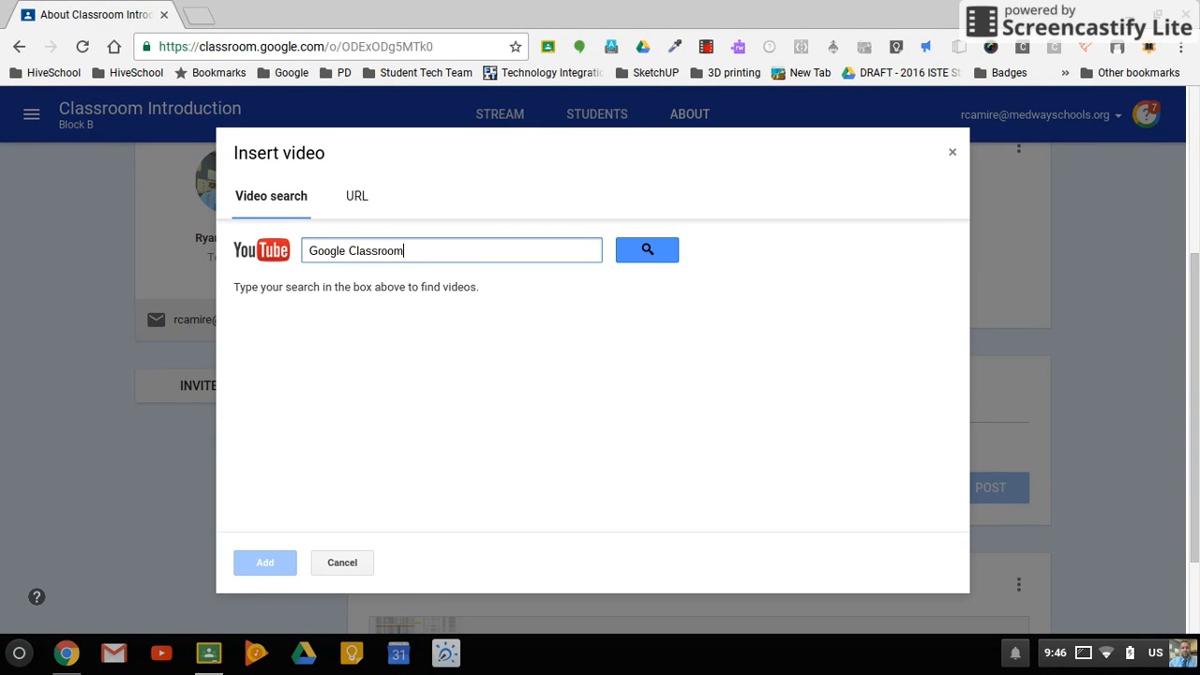
pyautogui.write('sroom')
pyautogui.press('Return')
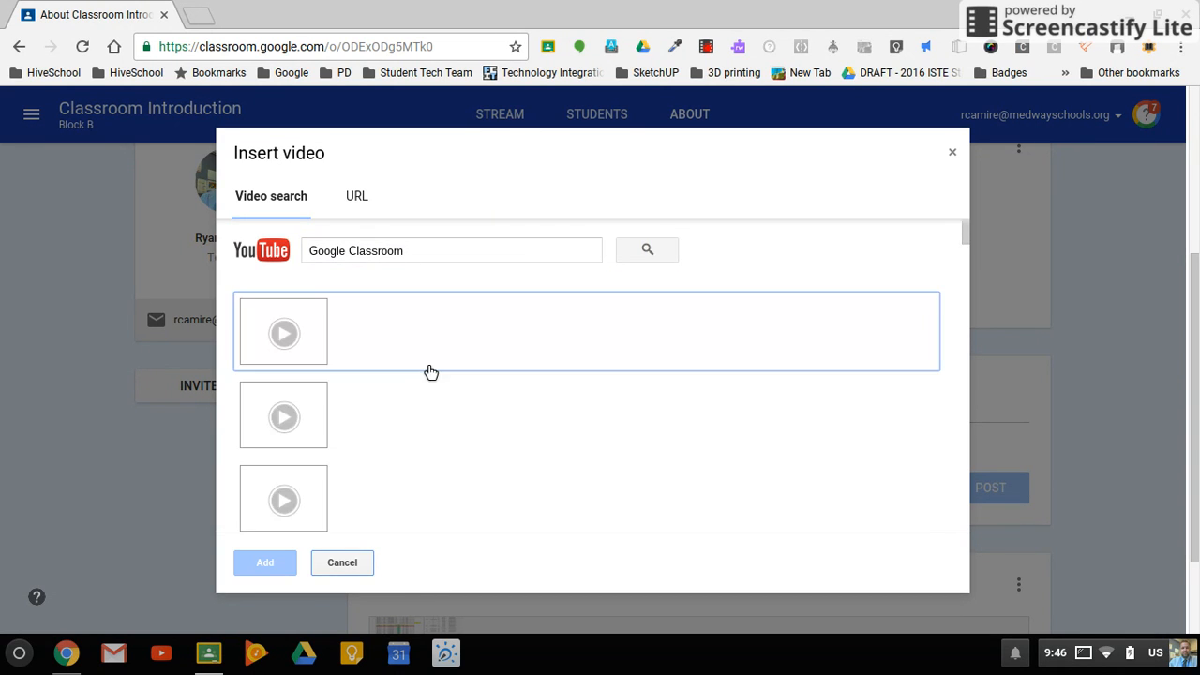
# - Add the "Google Classroom Tutorial 2015" video from the search results and post it as class materials
pyautogui.click(368, 328)
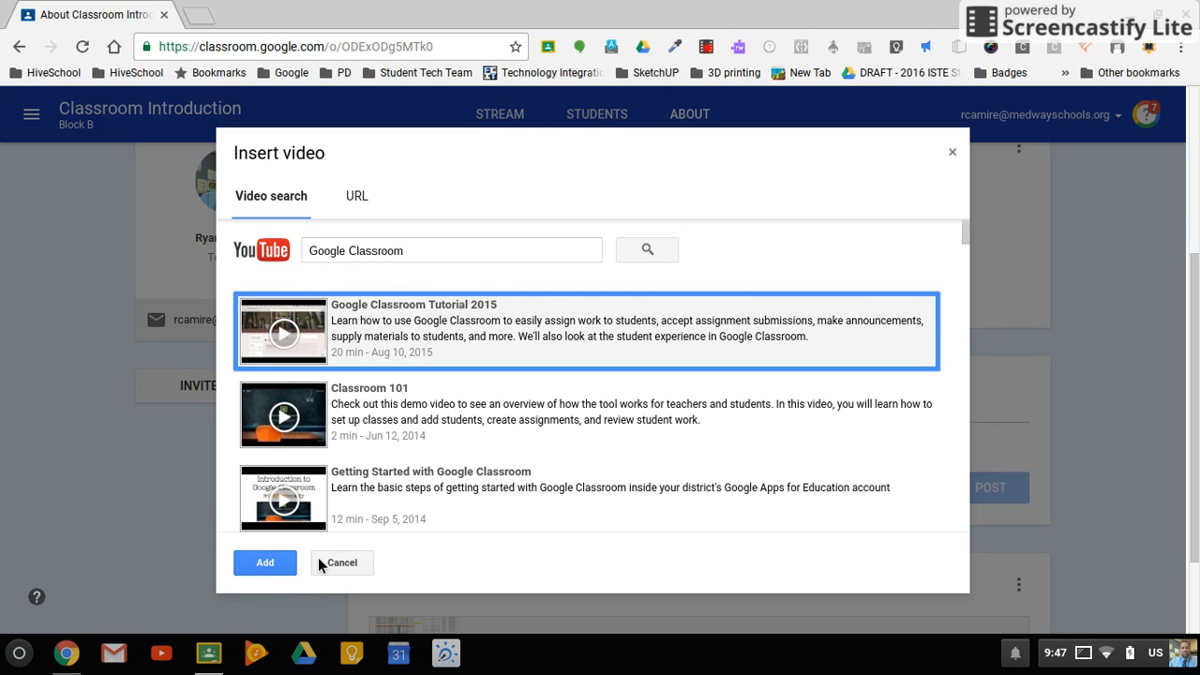
pyautogui.click(267, 568)
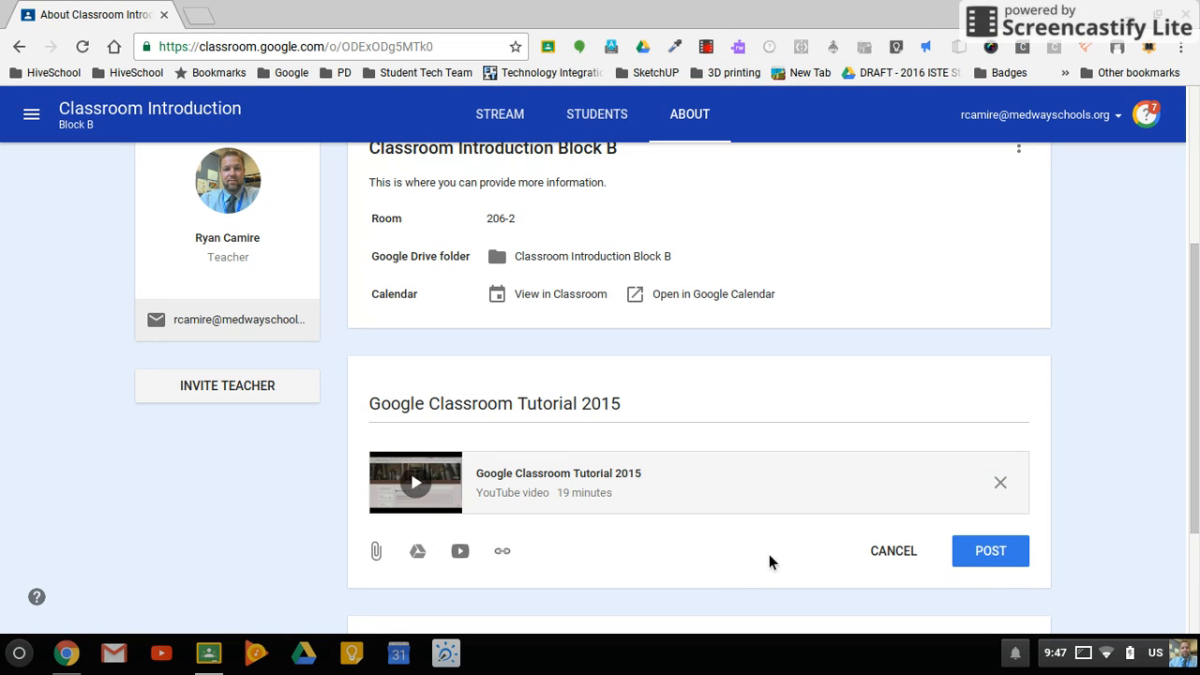
pyautogui.click(1007, 562)
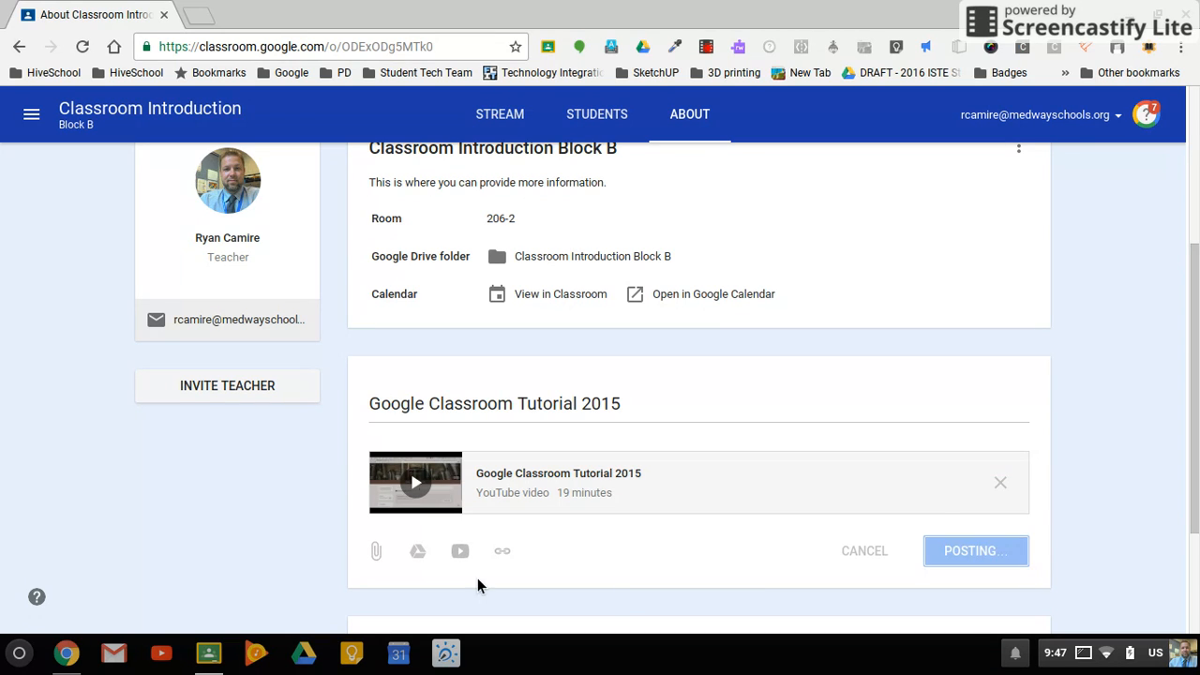
pyautogui.click(935, 356)
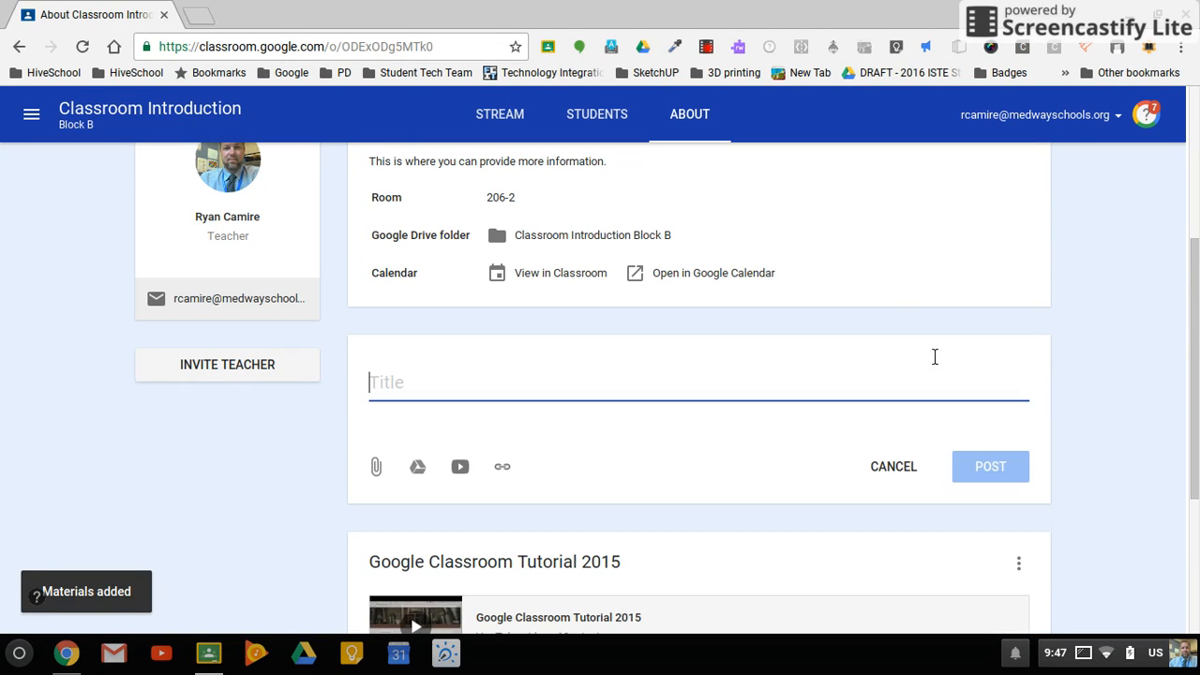
pyautogui.click(504, 469)
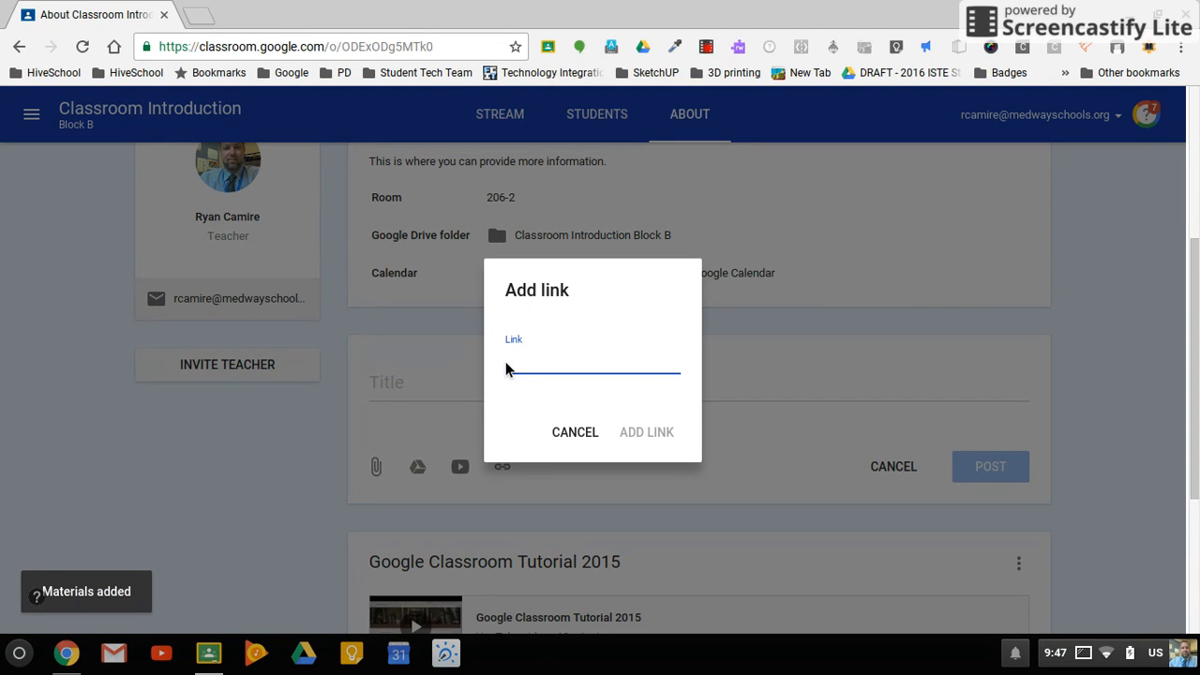
pyautogui.write('Www.medwayschools.')
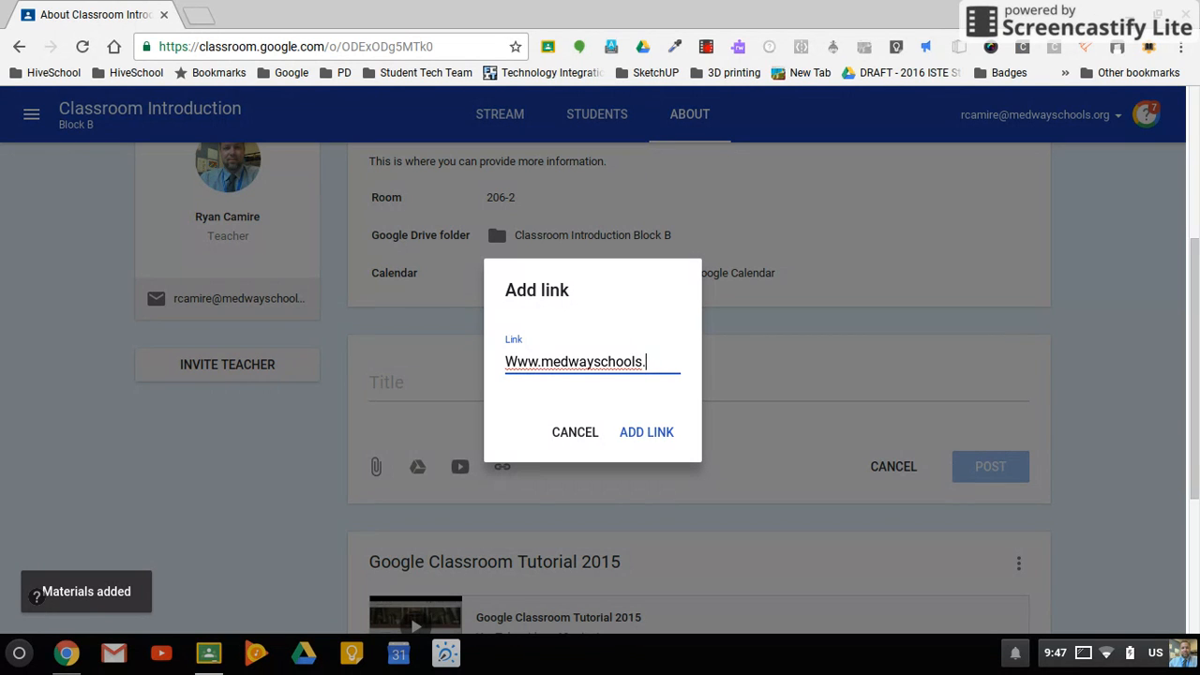
pyautogui.click(643, 433)
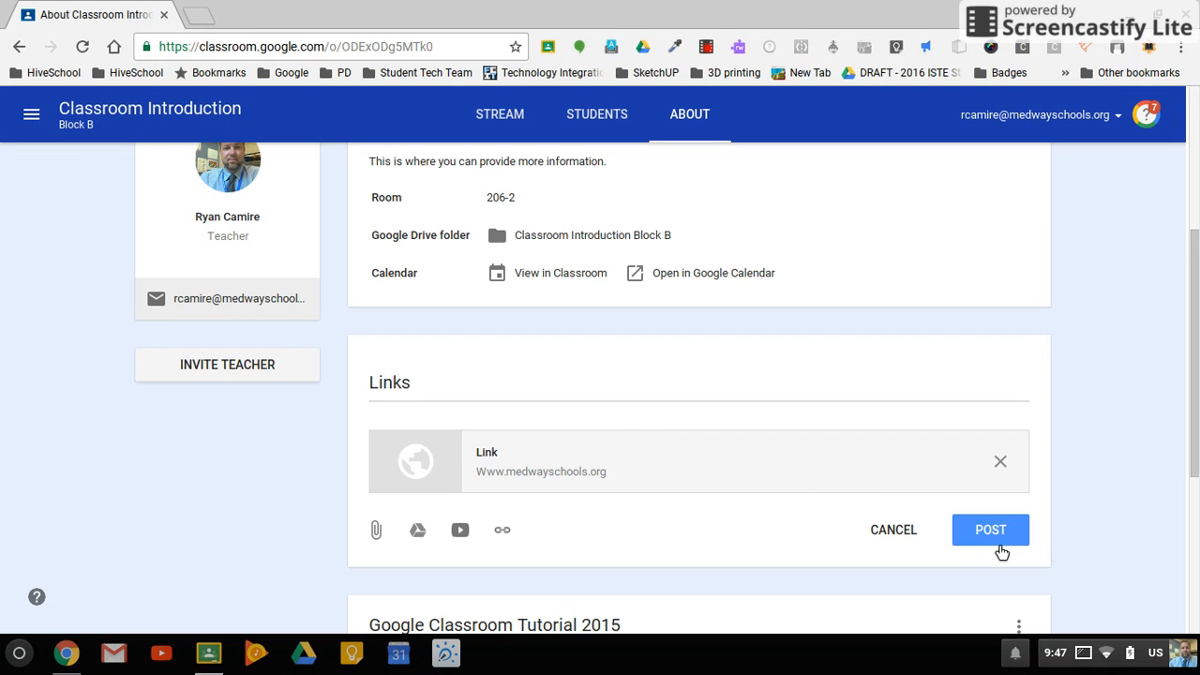
pyautogui.click(999, 537)
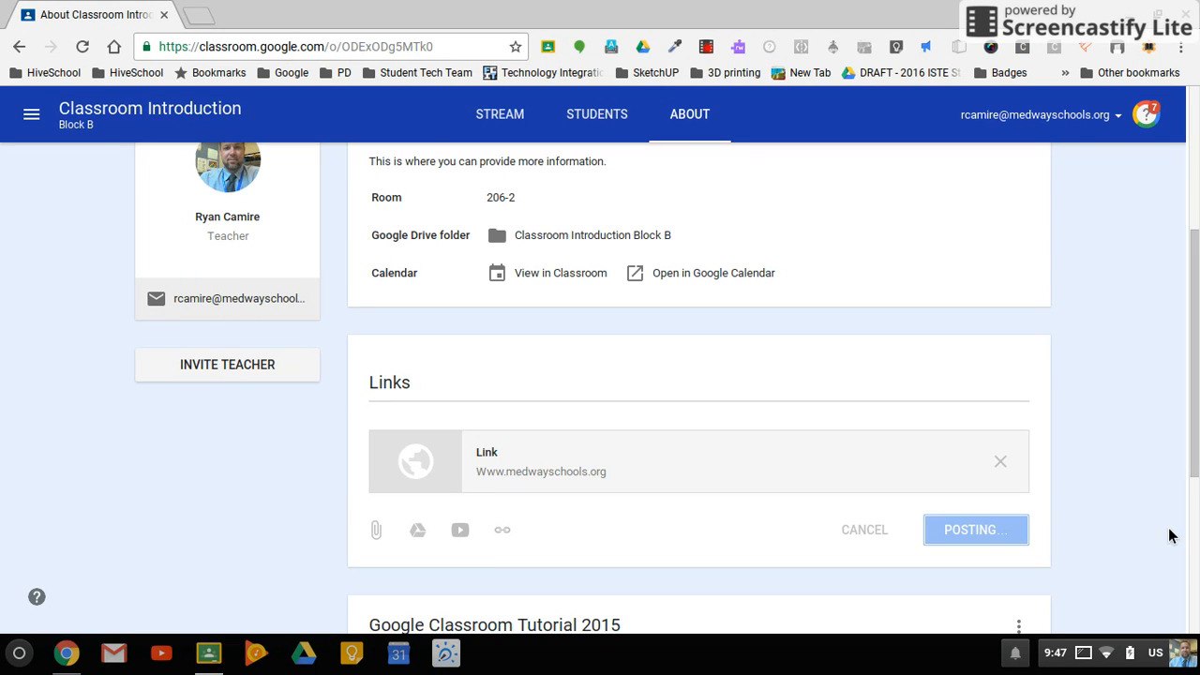
# - Start inviting a co-teacher to the class and search the contacts by the teacher's e-mail address
pyautogui.scroll(-2, 1114, 356)
pyautogui.scroll(-2, 1115, 352)
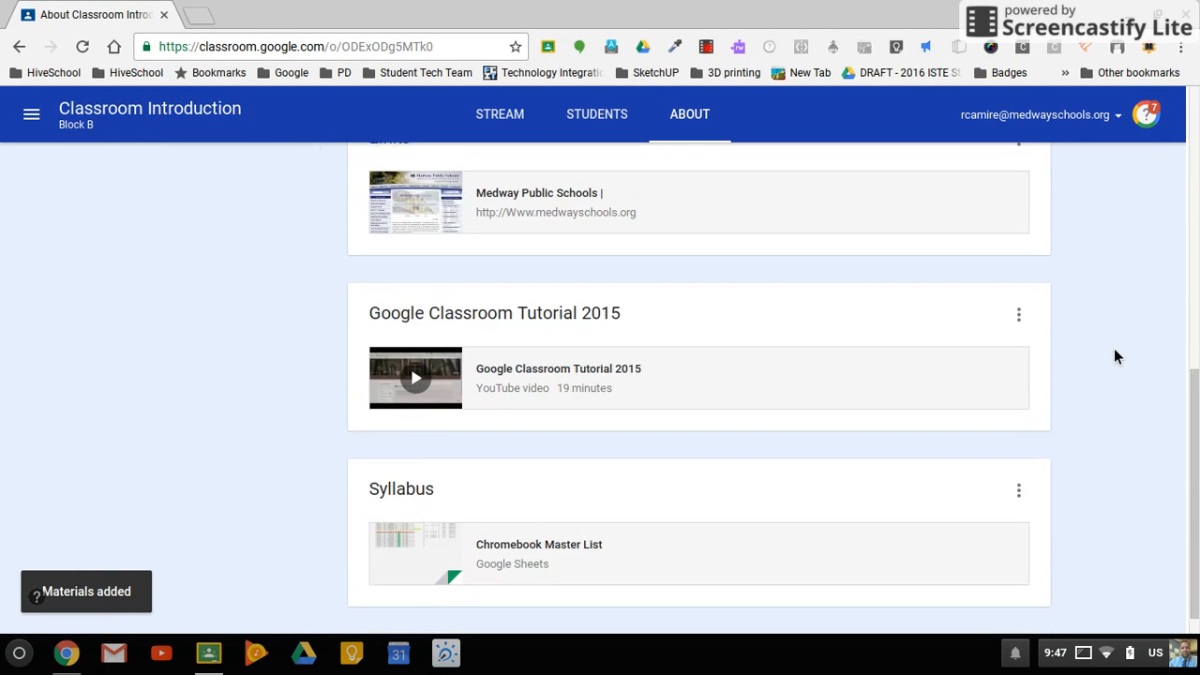
pyautogui.scroll(4, 1115, 352)
pyautogui.scroll(3, 1114, 352)
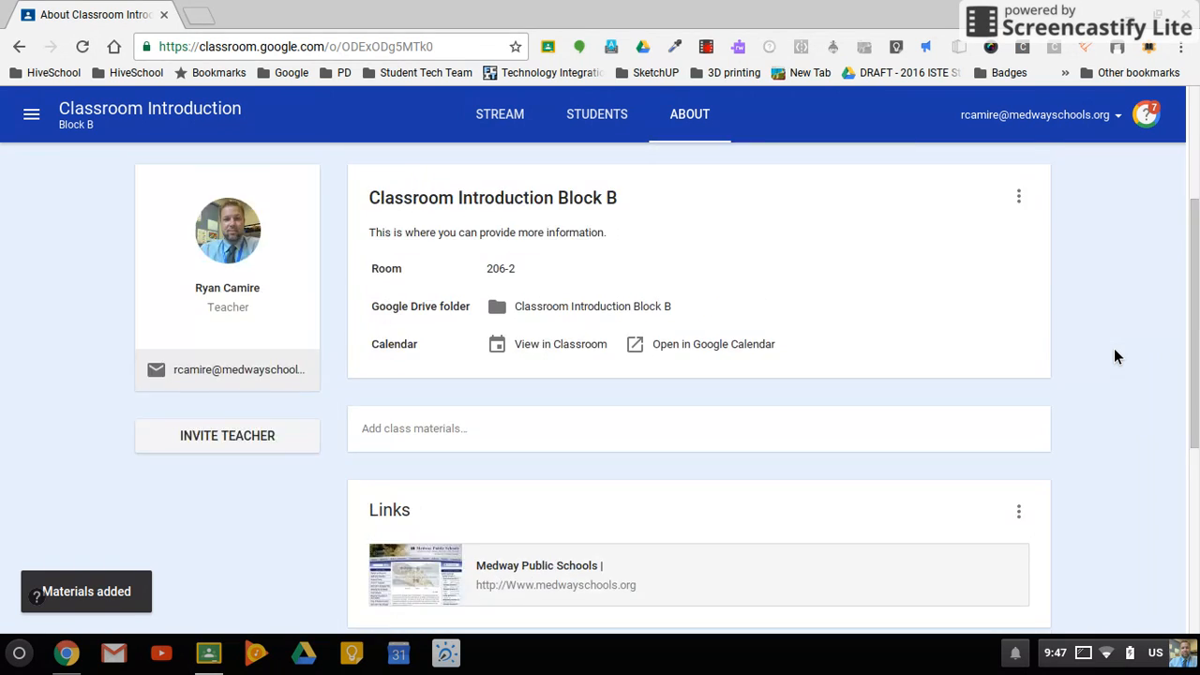
pyautogui.scroll(-4, 264, 601)
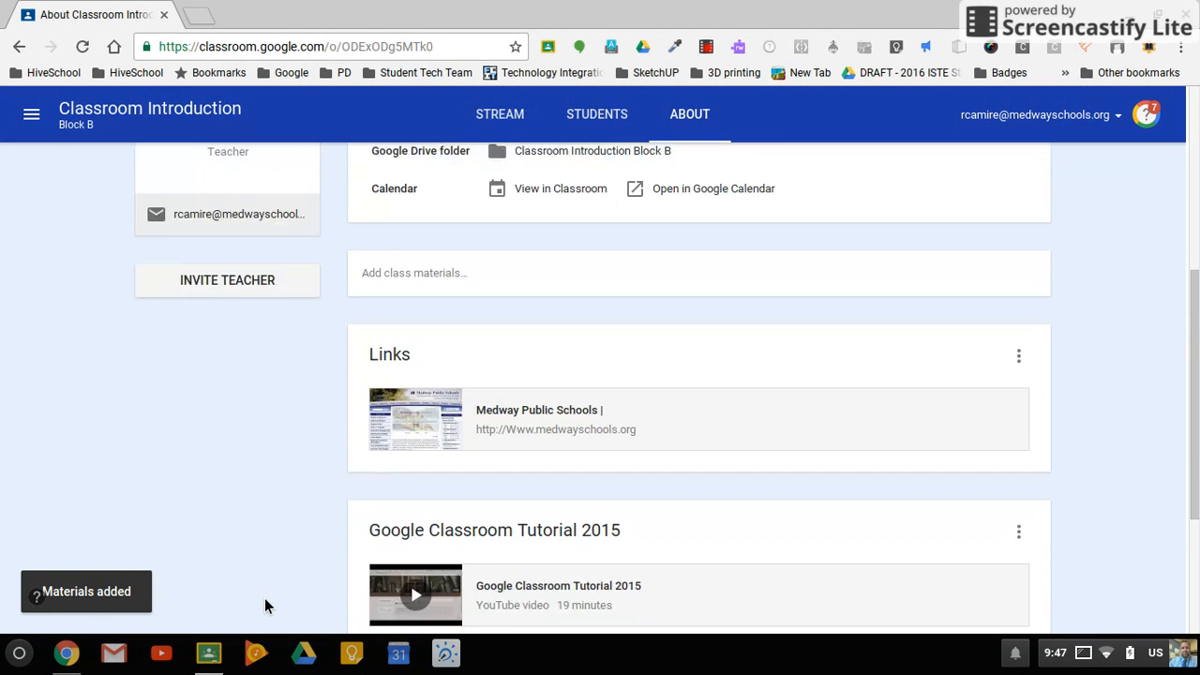
pyautogui.click(247, 231)
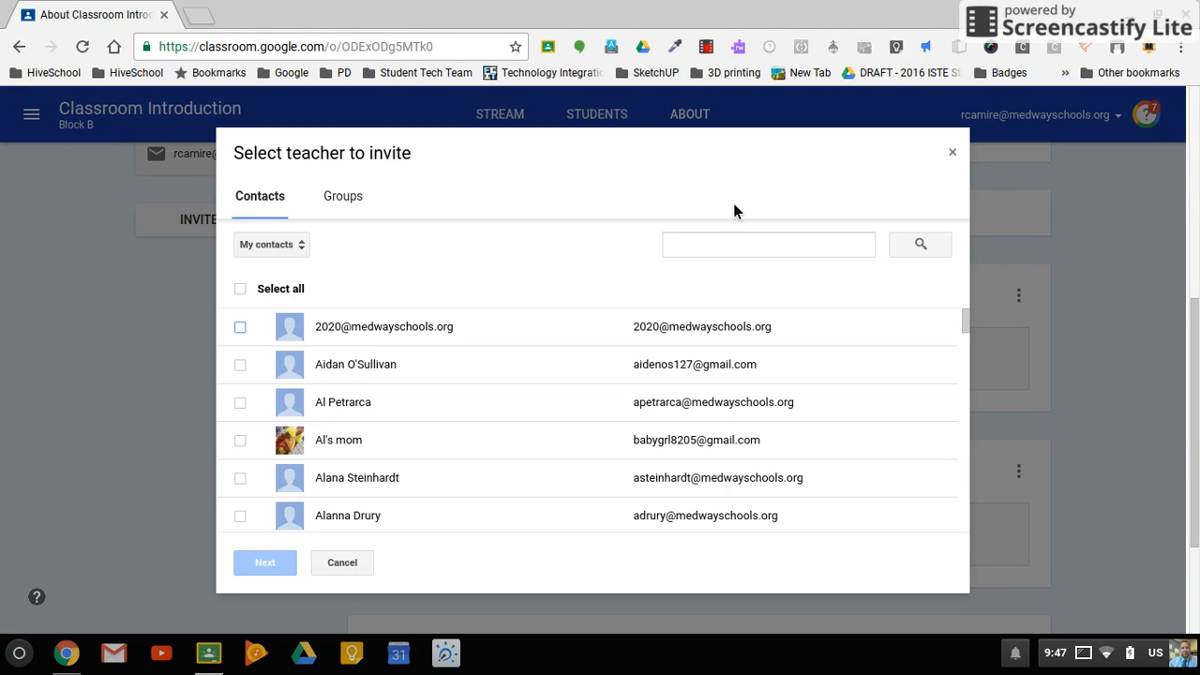
pyautogui.click(754, 256)
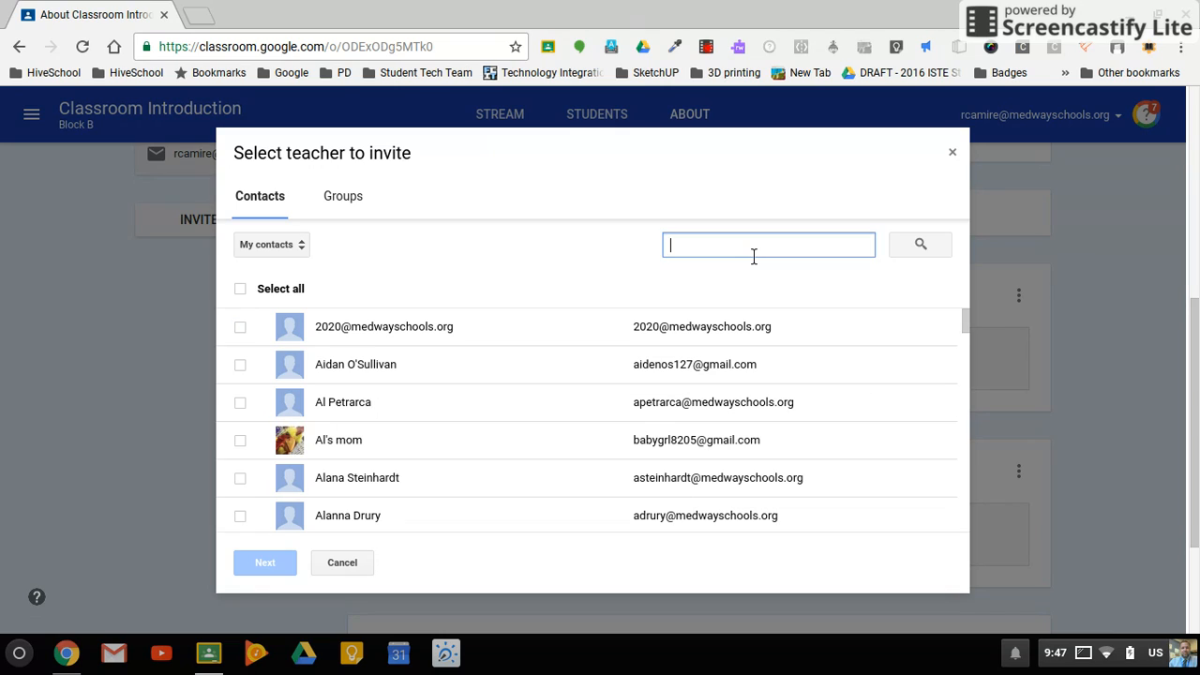
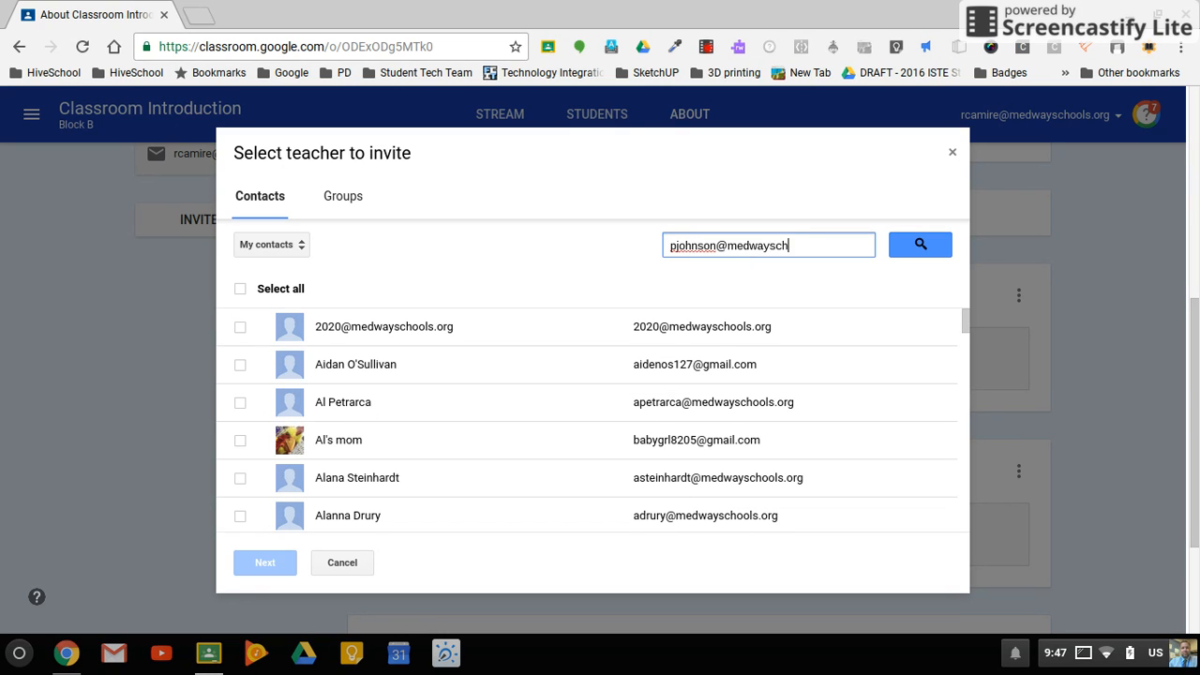
pyautogui.click(929, 249)
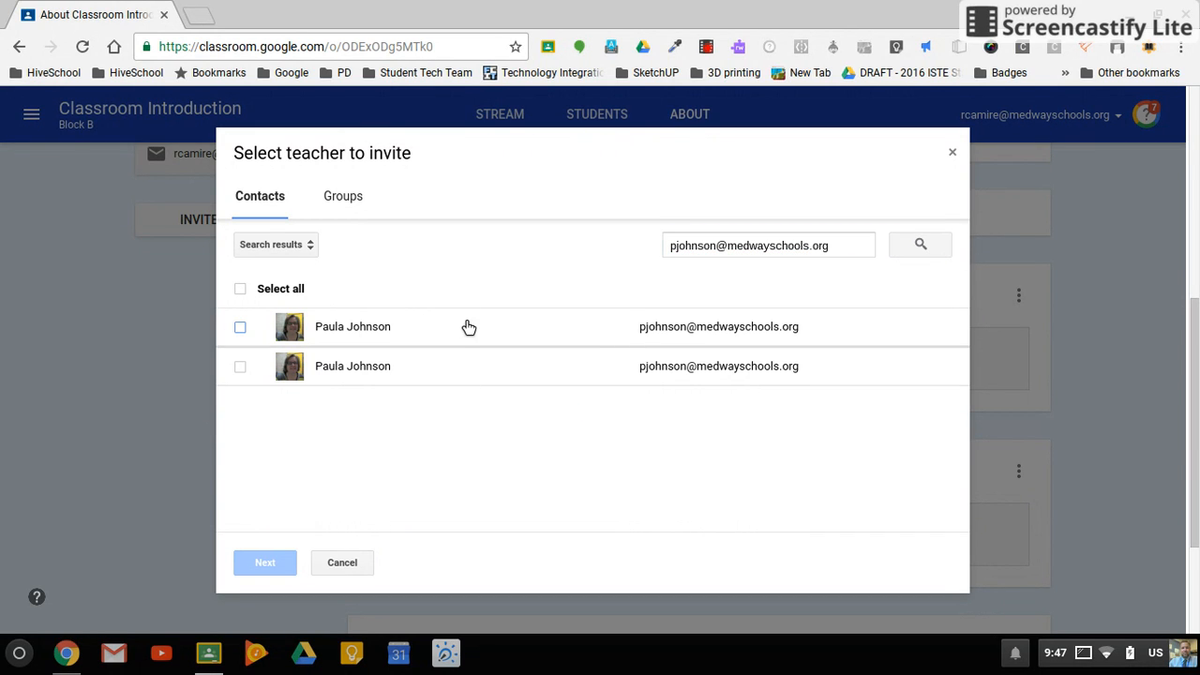
# - Select the first matching contact and send the invitation to teach the class
pyautogui.click(453, 337)
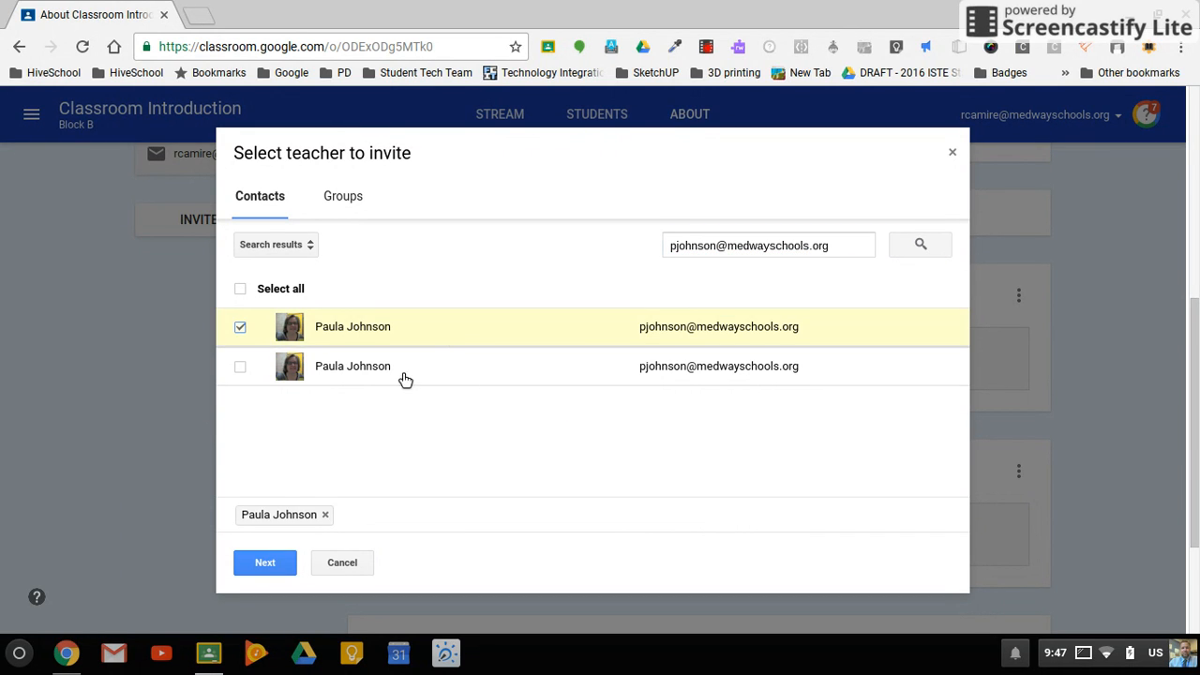
pyautogui.click(272, 565)
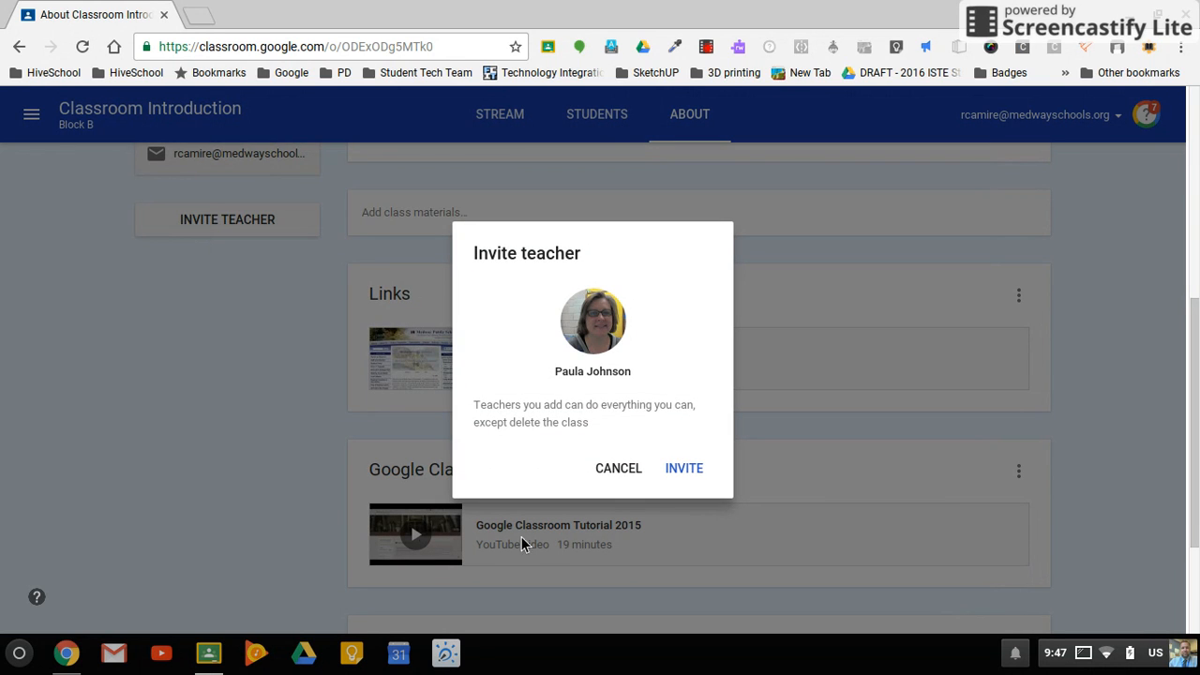
pyautogui.click(696, 473)
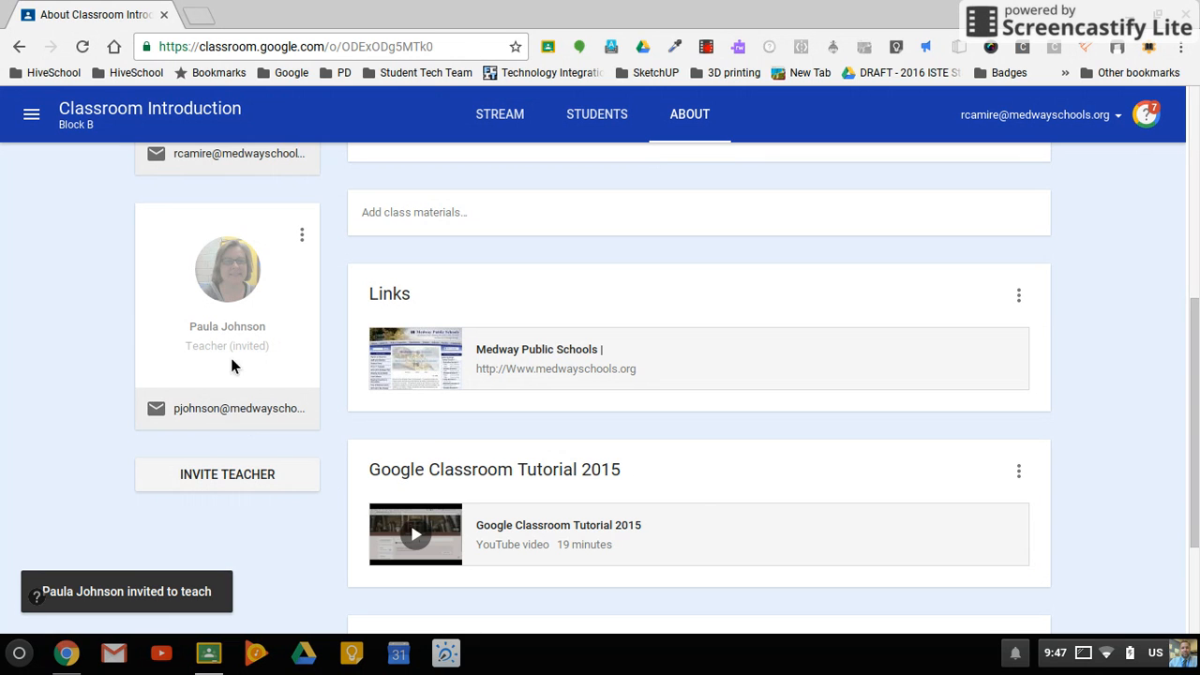
# - Check the class stream, return to the About page and open the Classroom Introduction Block B folder in Google Drive
pyautogui.scroll(7, 1123, 336)
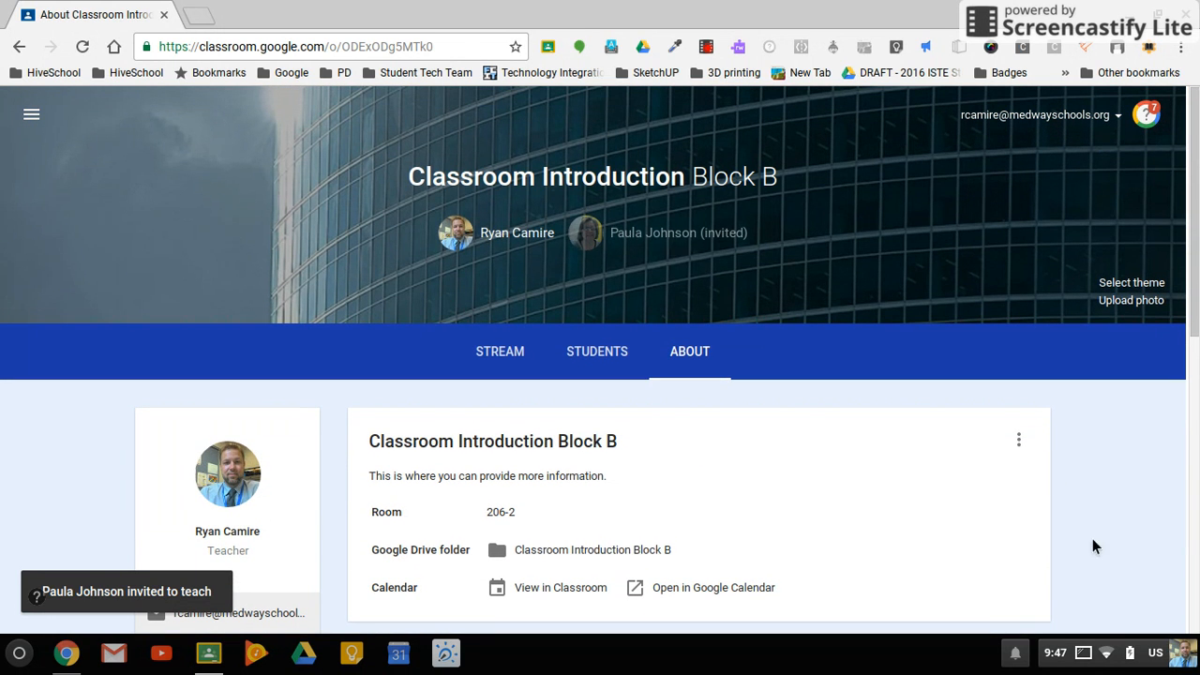
pyautogui.scroll(-3, 1093, 537)
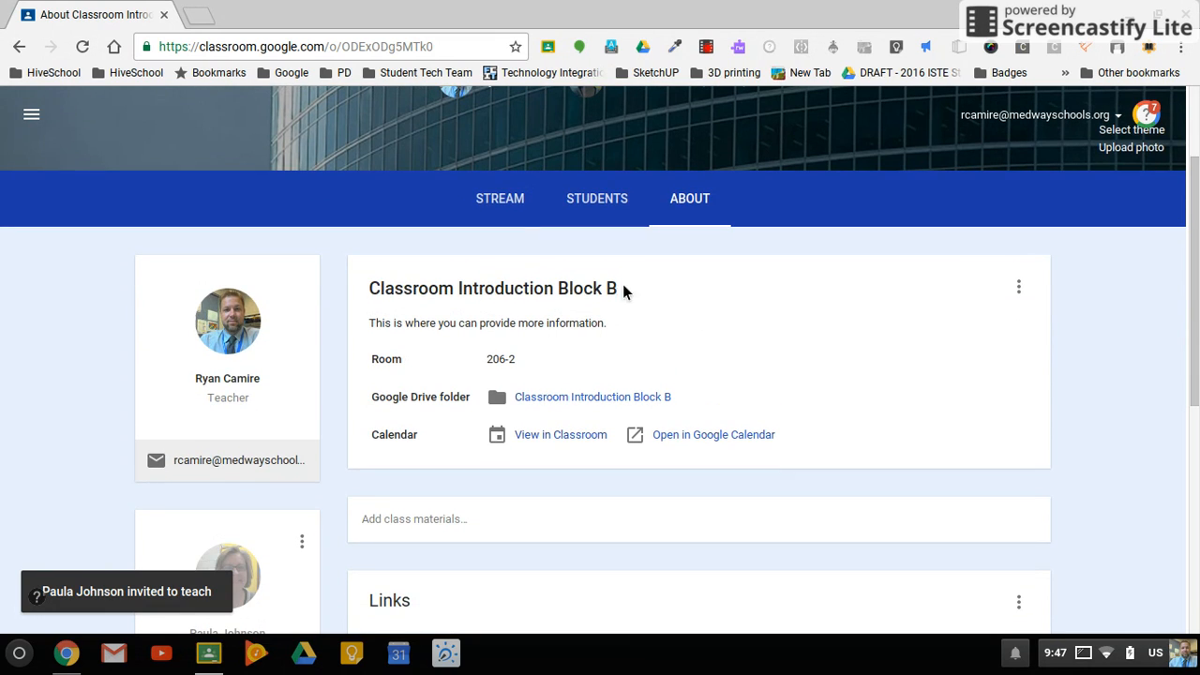
pyautogui.click(505, 200)
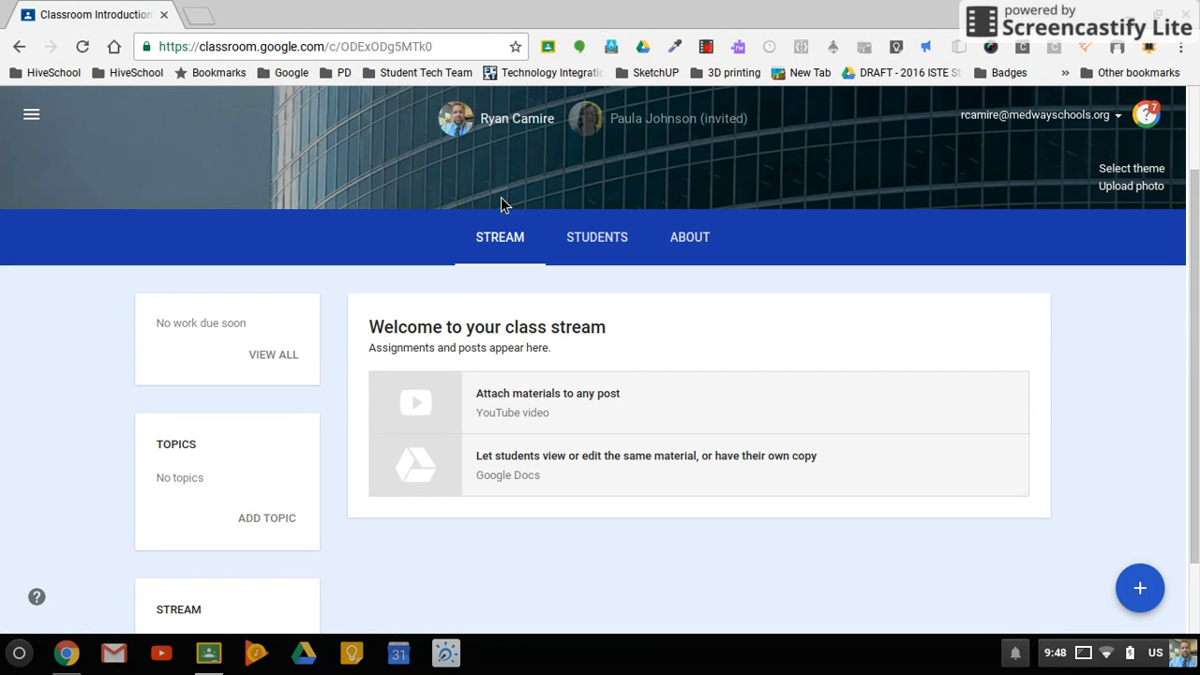
pyautogui.click(717, 255)
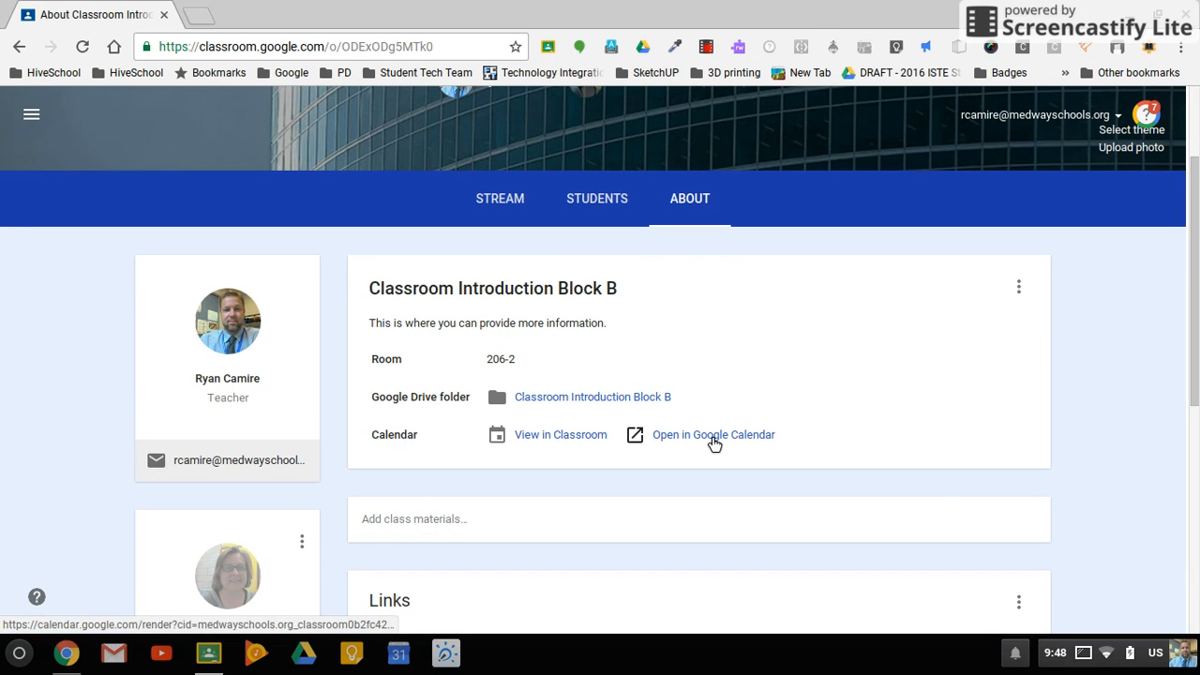
pyautogui.click(566, 398)
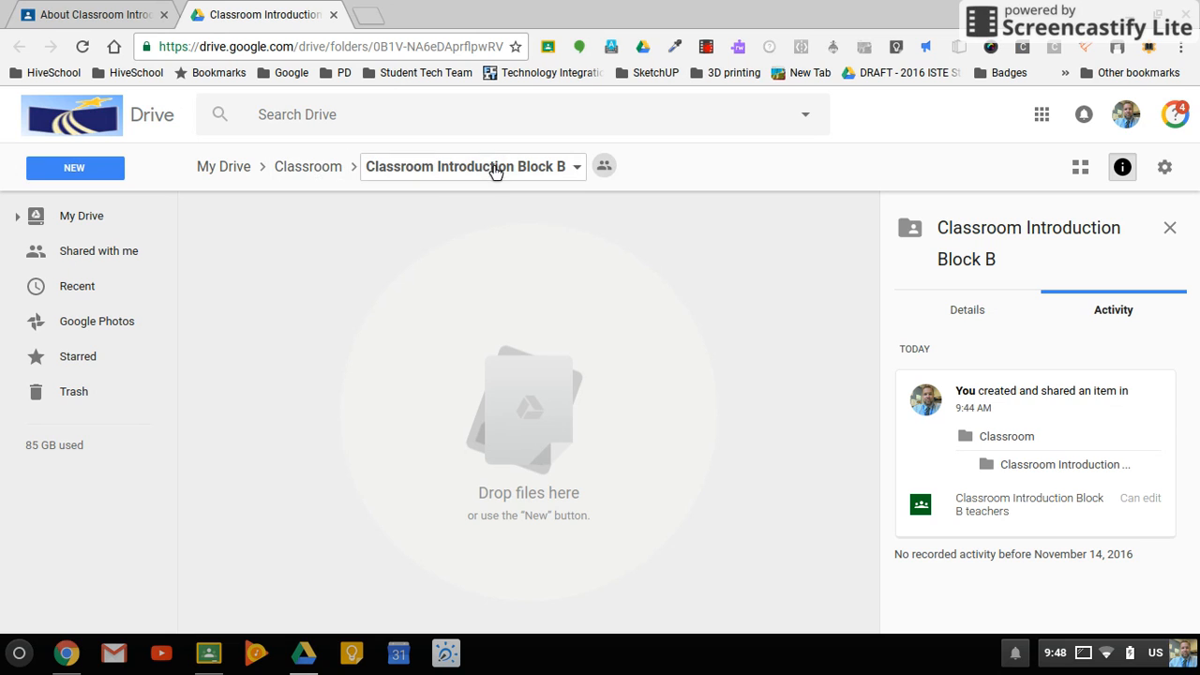
# - Go up to the parent Classroom folder in Drive and look through its class folders
pyautogui.click(328, 169)
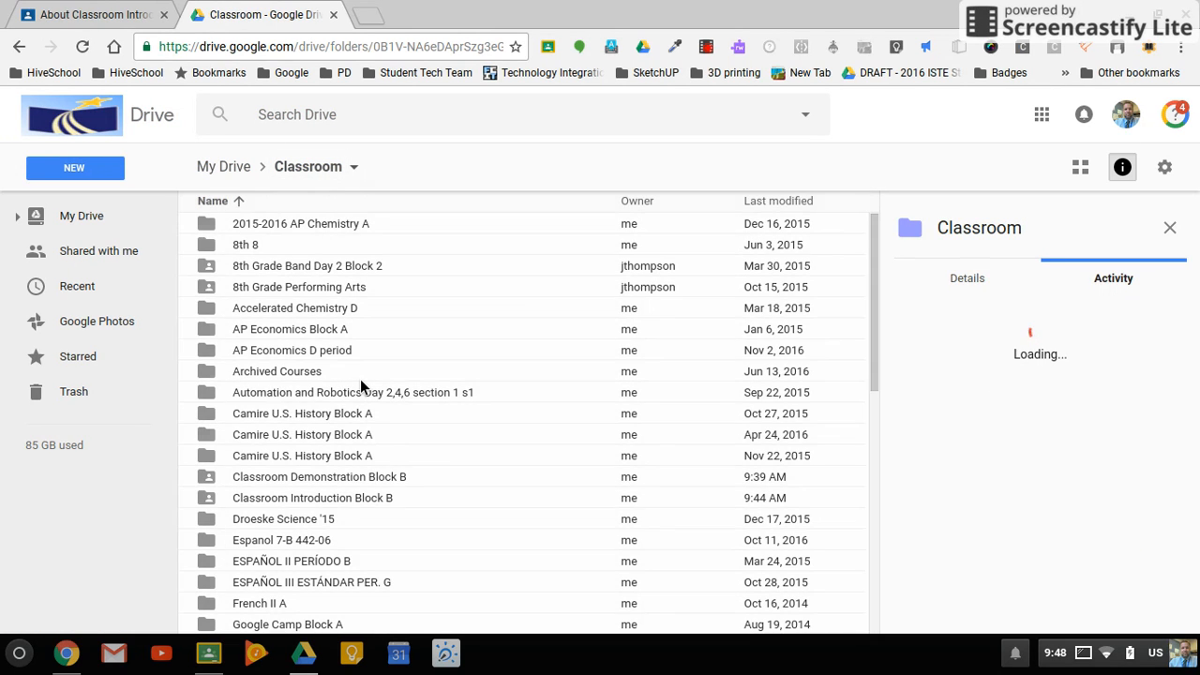
pyautogui.scroll(-5, 360, 379)
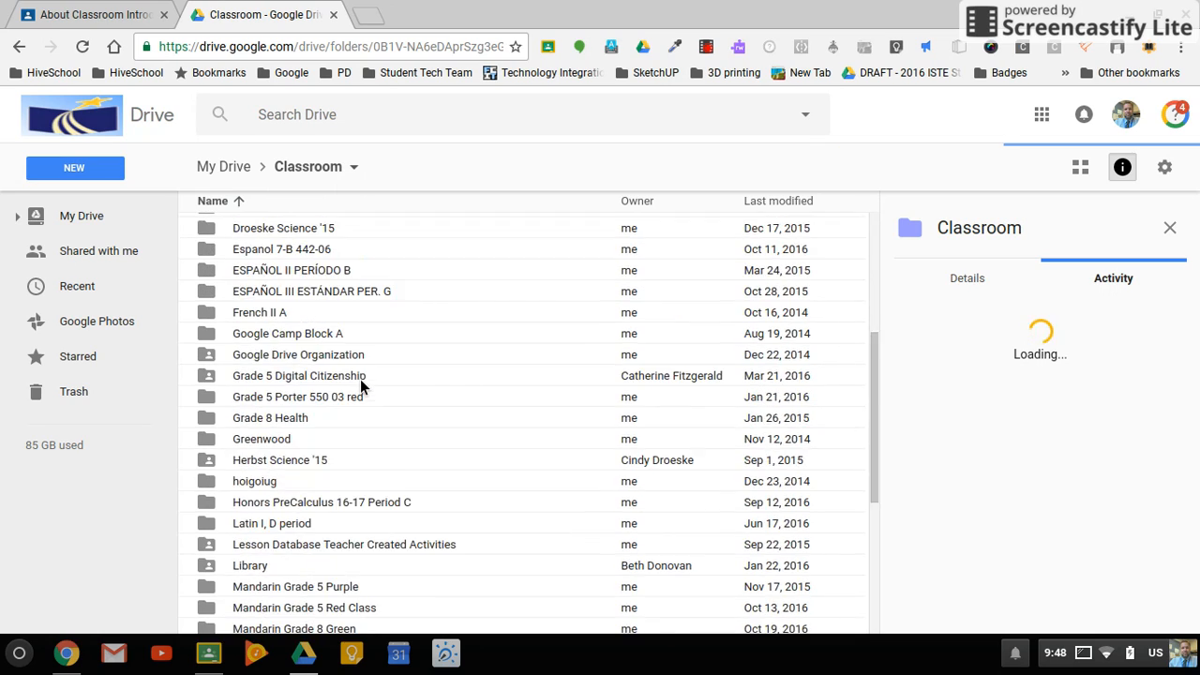
pyautogui.scroll(-1, 361, 379)
pyautogui.scroll(1, 360, 379)
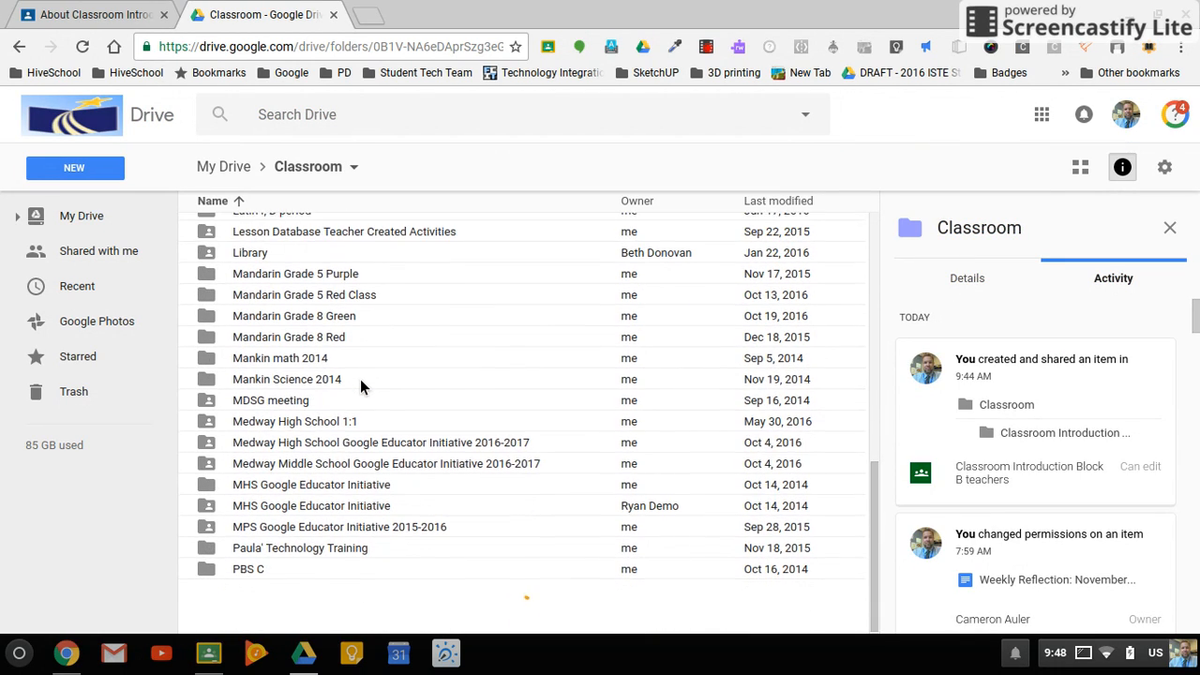
pyautogui.scroll(4, 360, 379)
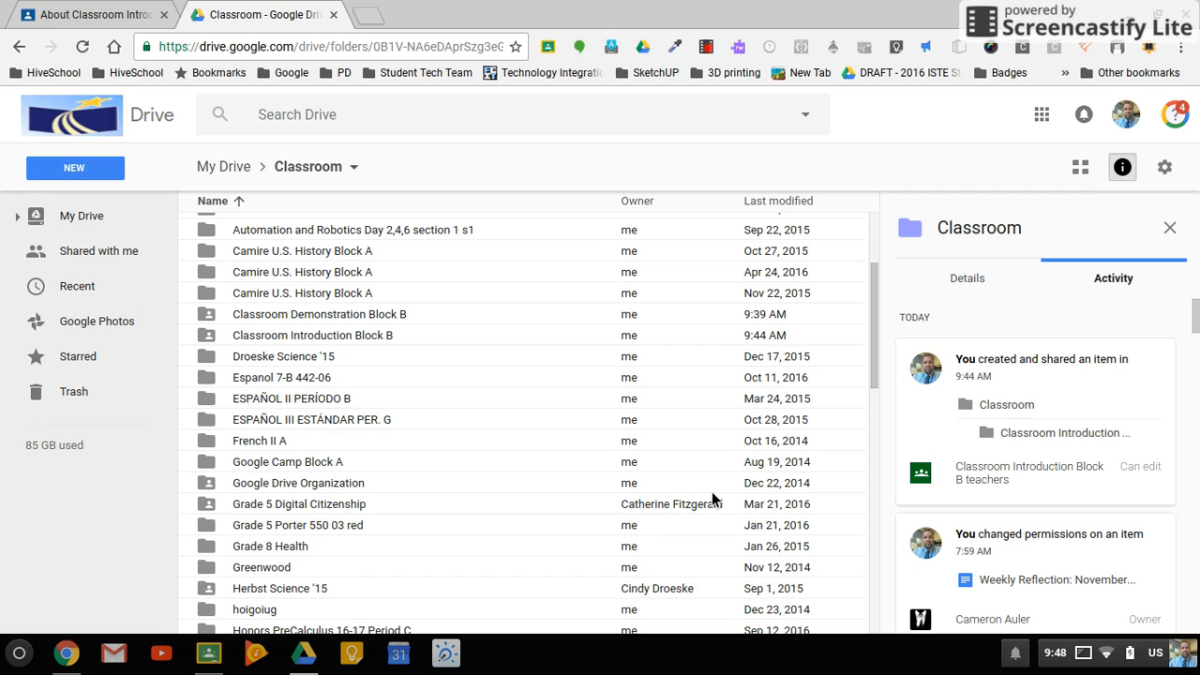
# - Switch back to Google Classroom and view the class's Students page with its class code and guardian email options
pyautogui.click(99, 13)
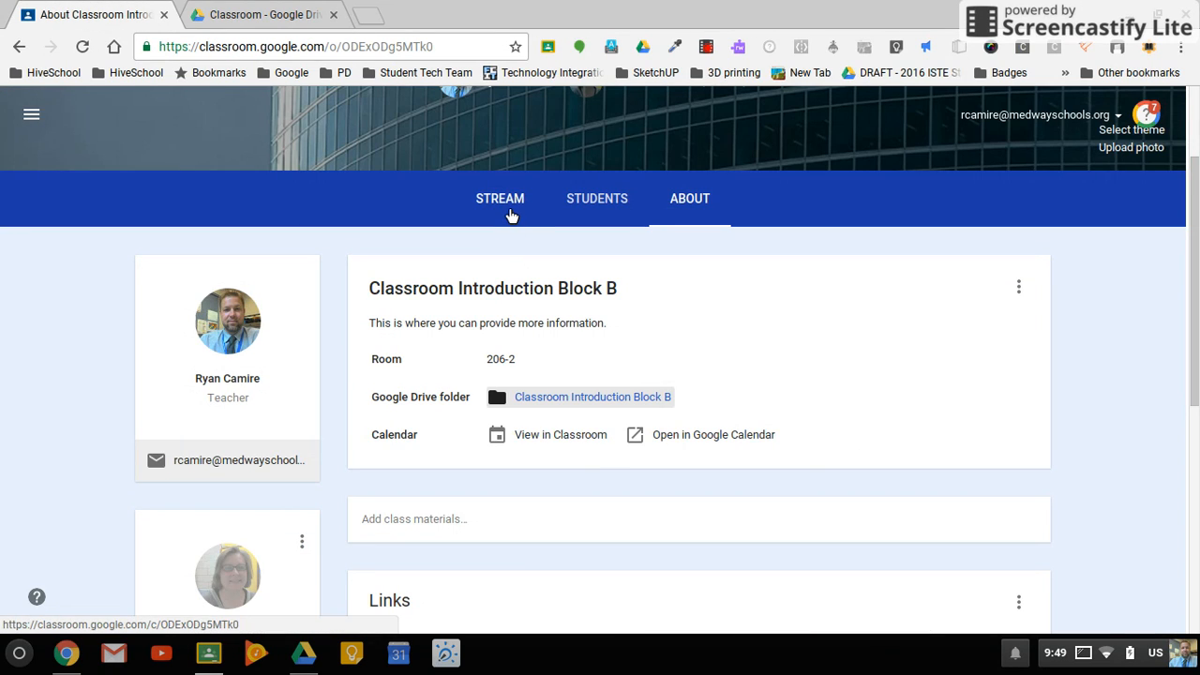
pyautogui.click(521, 201)
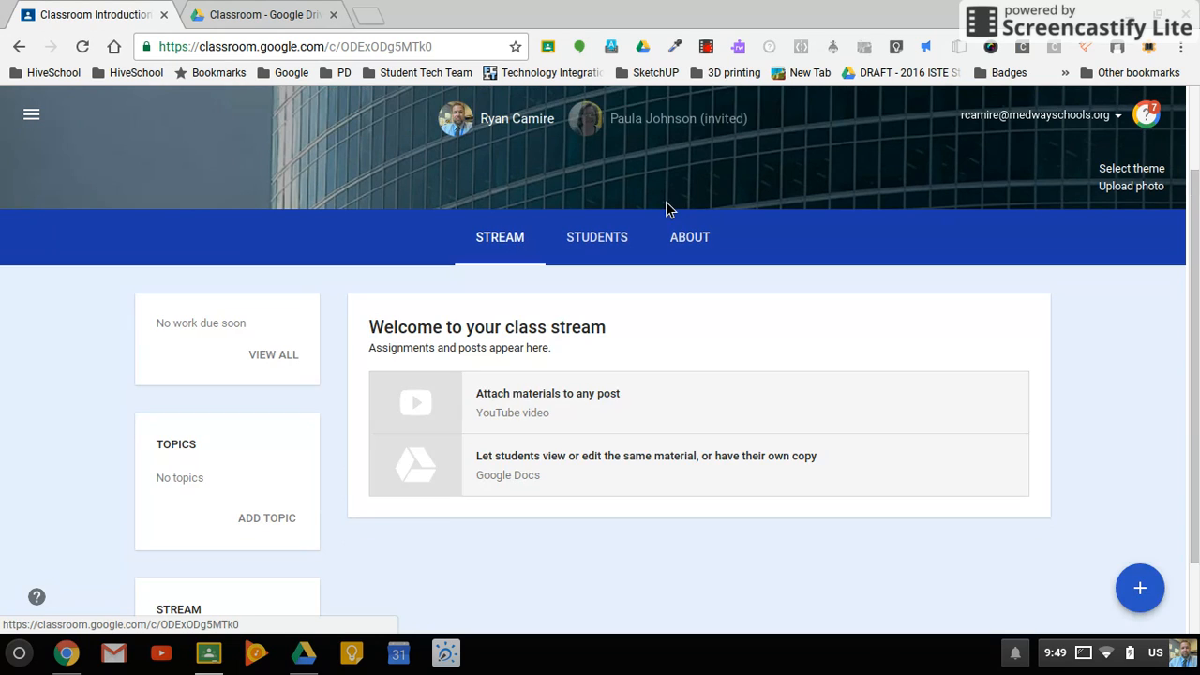
pyautogui.click(640, 234)
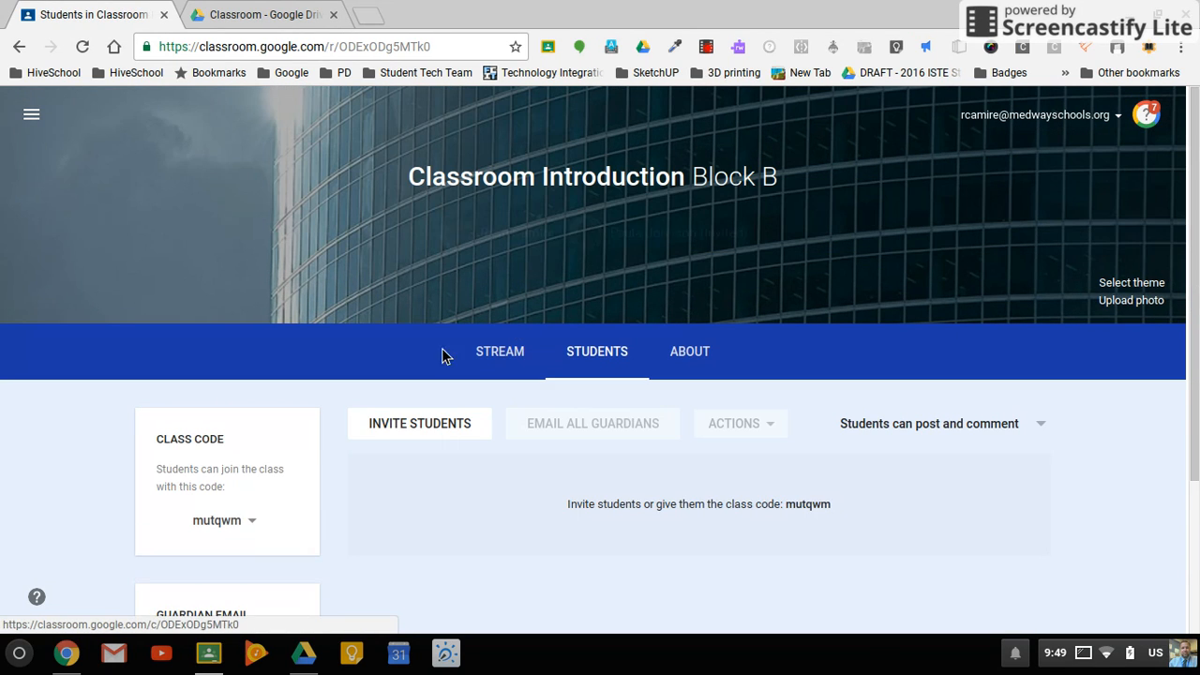
pyautogui.scroll(-3, 1147, 486)
pyautogui.click(1090, 660)
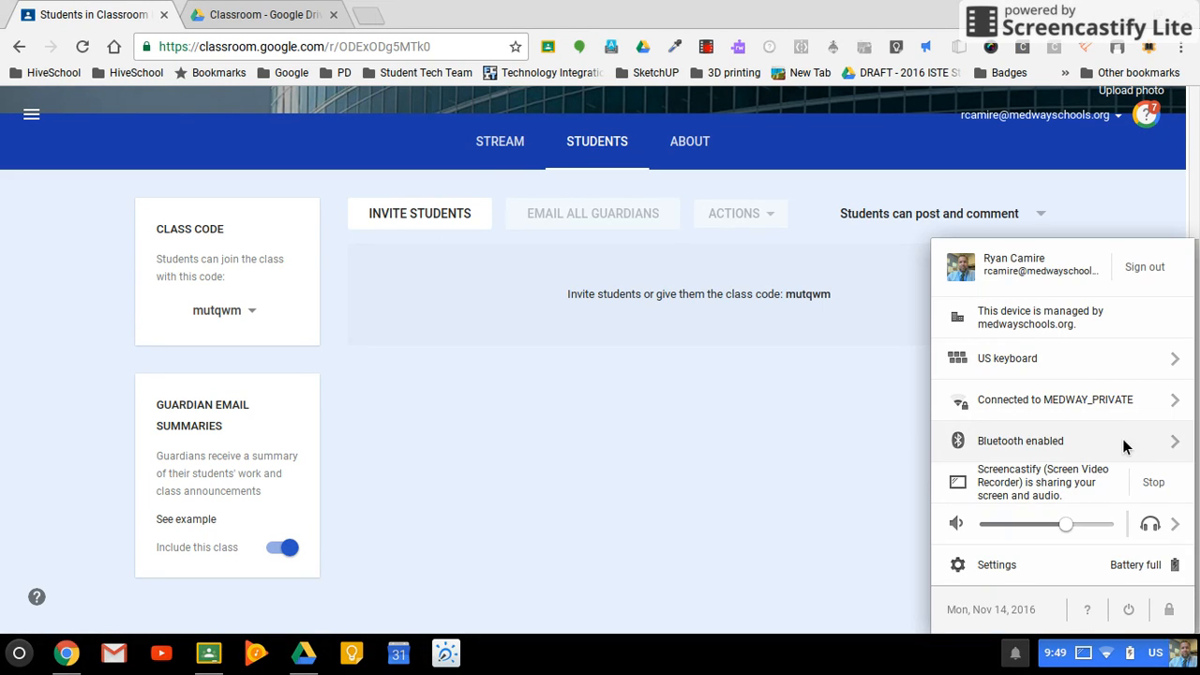